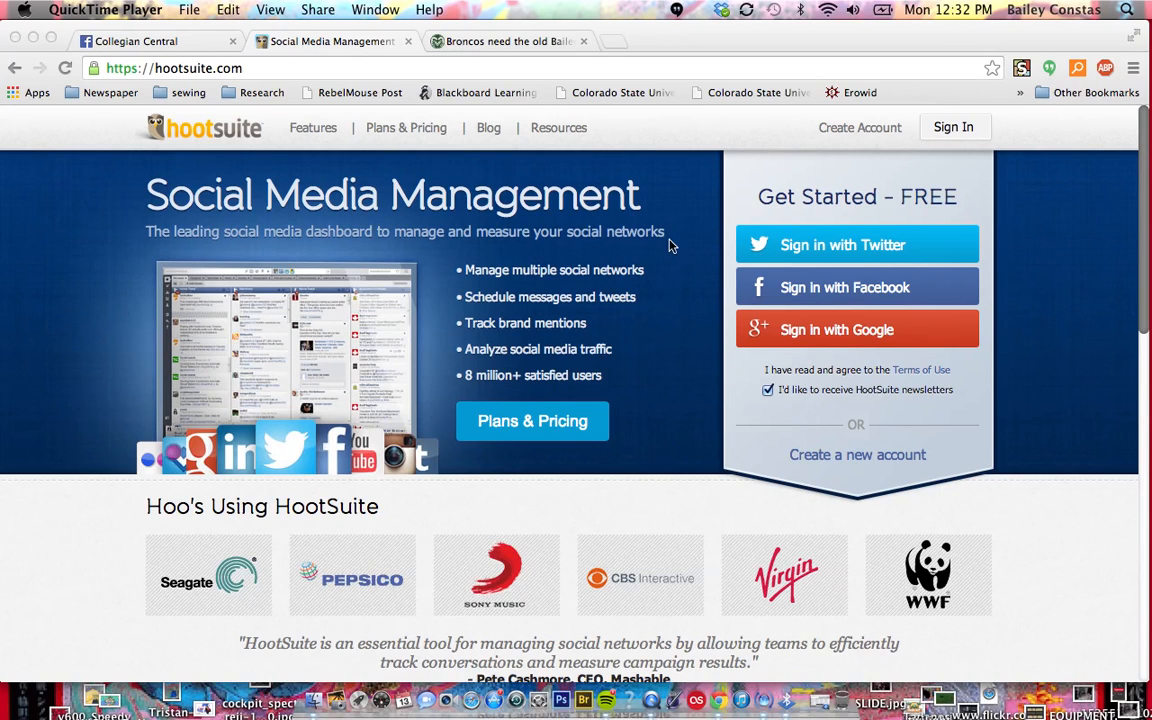
# Open the HootSuite sign-in page
pyautogui.click(925, 150)
pyautogui.click(953, 128)
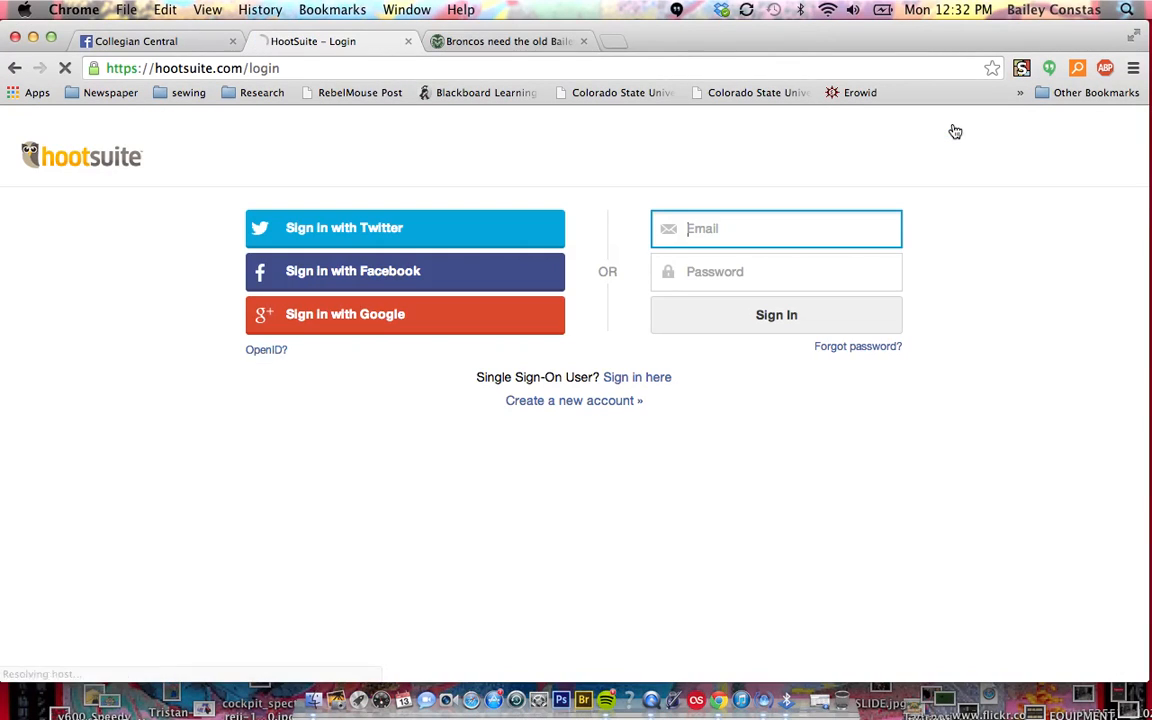
pyautogui.moveTo(154, 68); pyautogui.dragTo(243, 72)
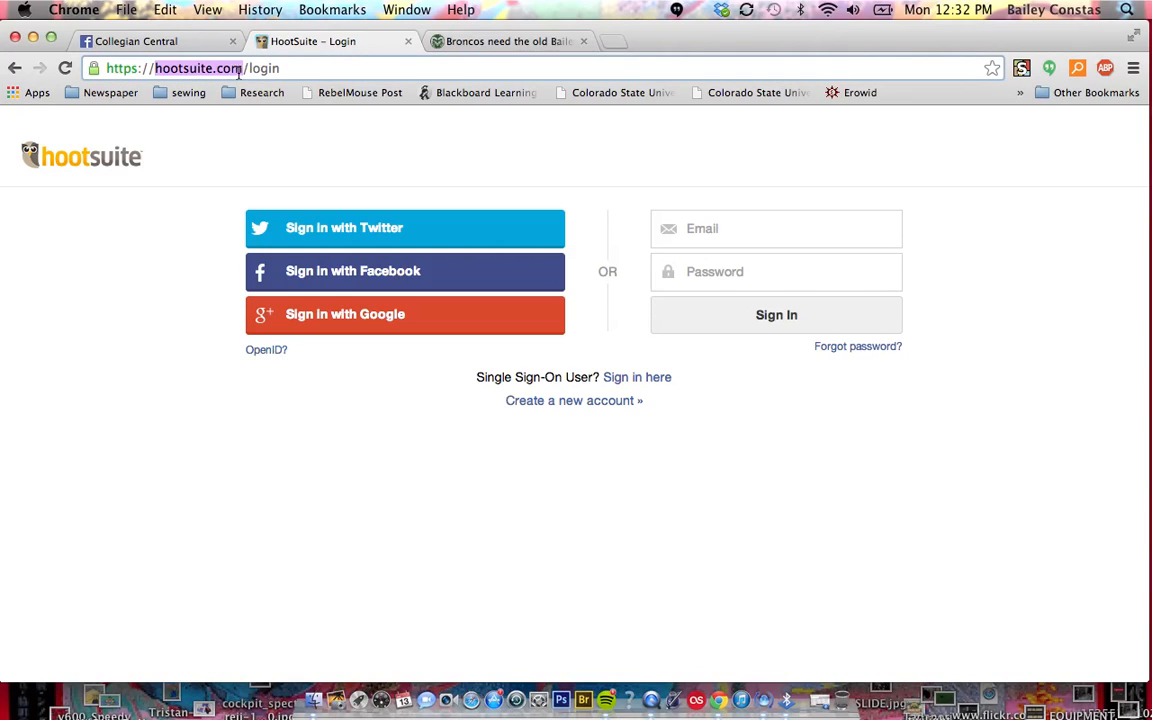
pyautogui.click(190, 68)
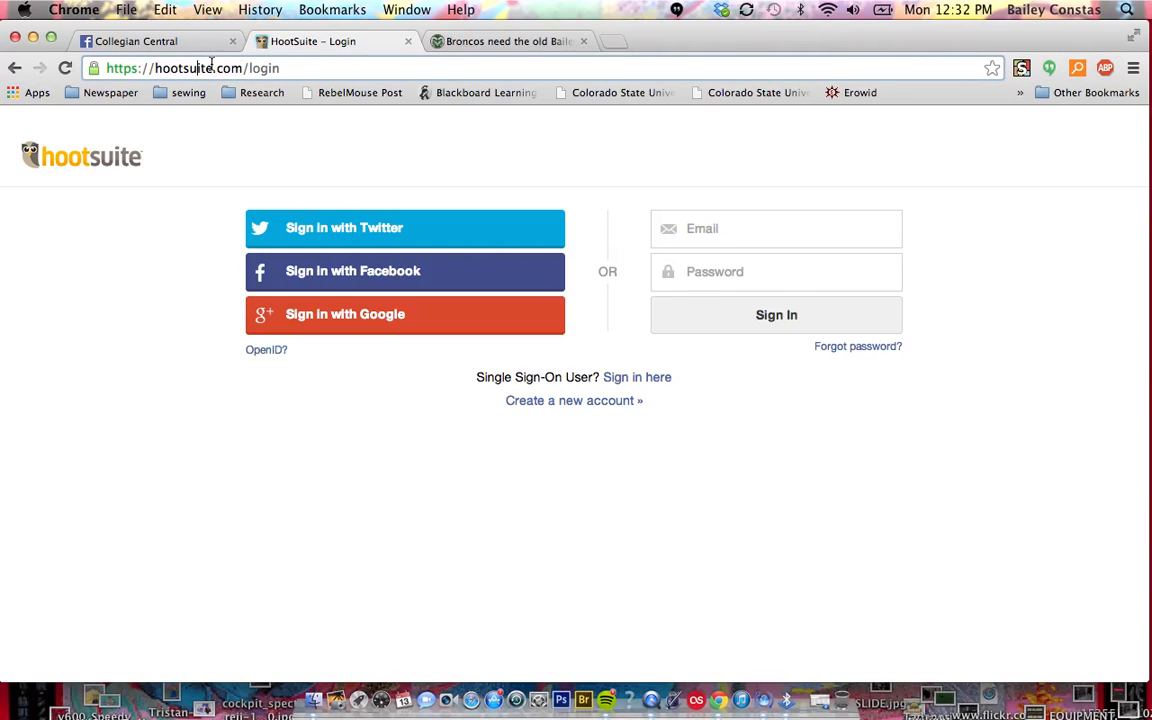
# Sign in with the account's email and password, and dismiss the browser's offer to save the password
pyautogui.click(757, 240)
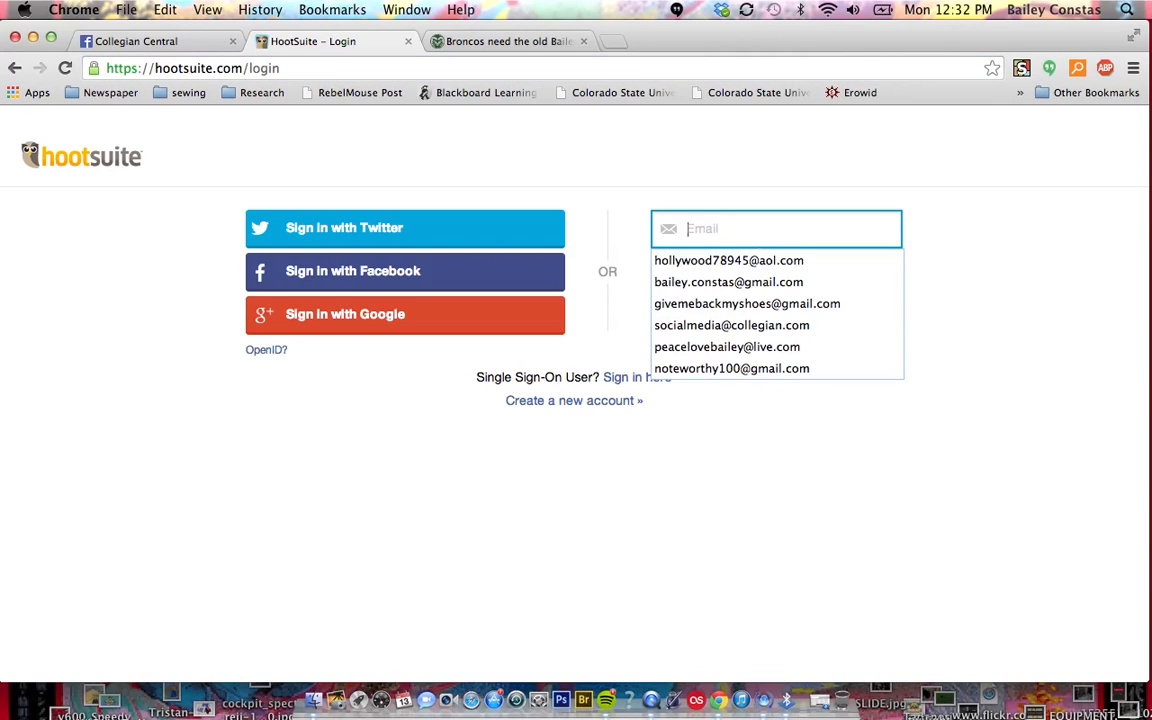
pyautogui.write('webm')
pyautogui.press('Down')
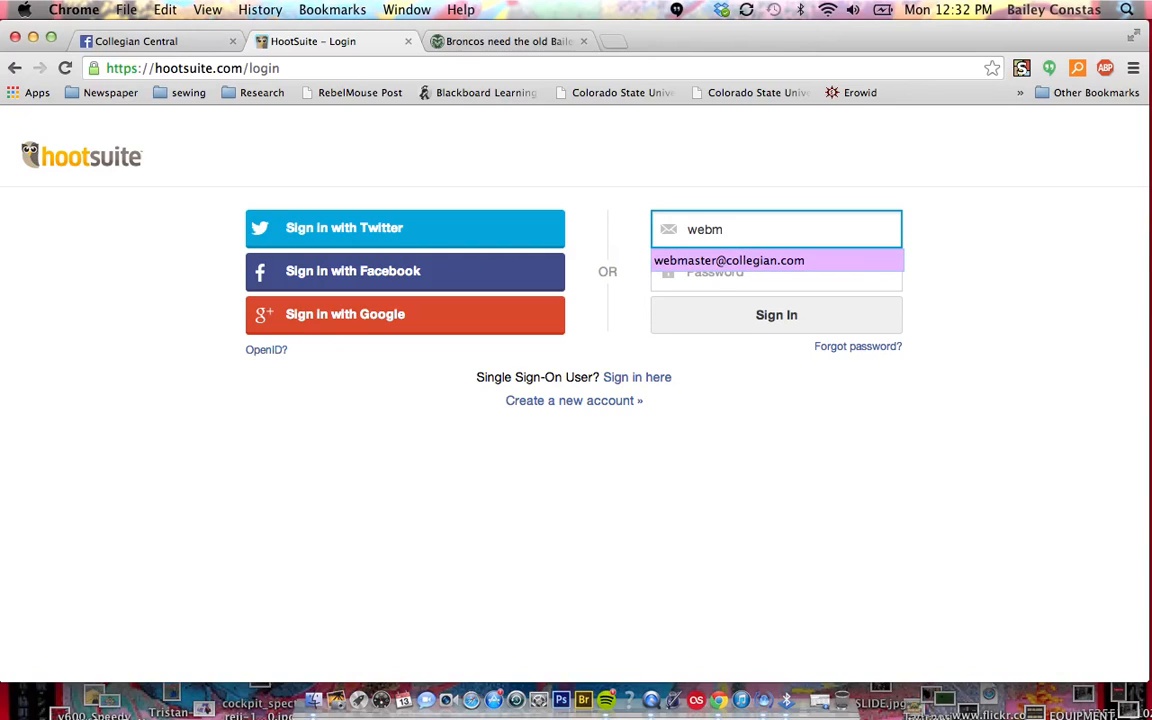
pyautogui.press('Return')
pyautogui.press('Tab')
pyautogui.write('•••')
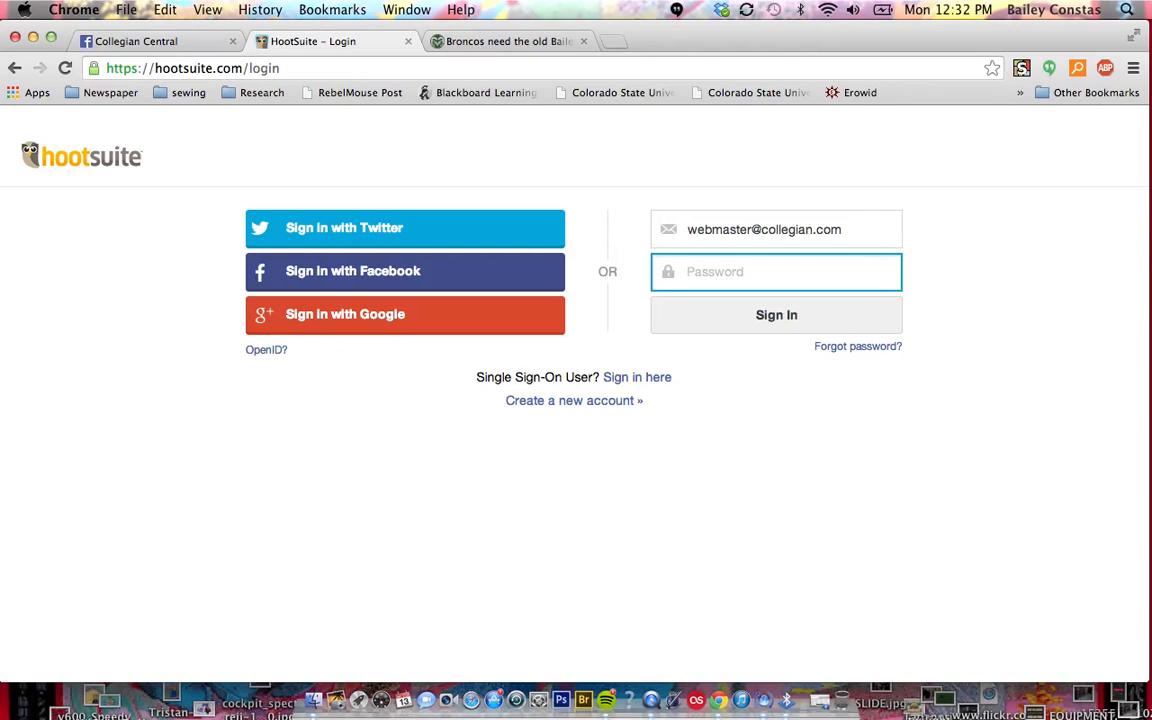
pyautogui.write('•••••••')
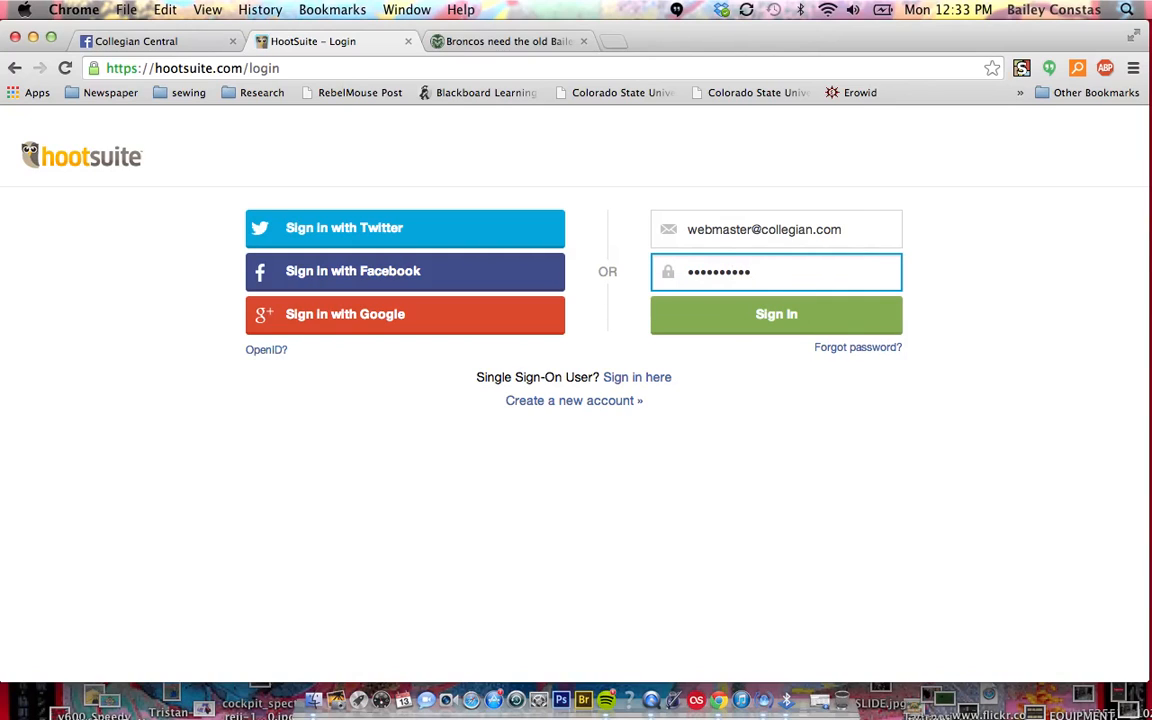
pyautogui.click(749, 321)
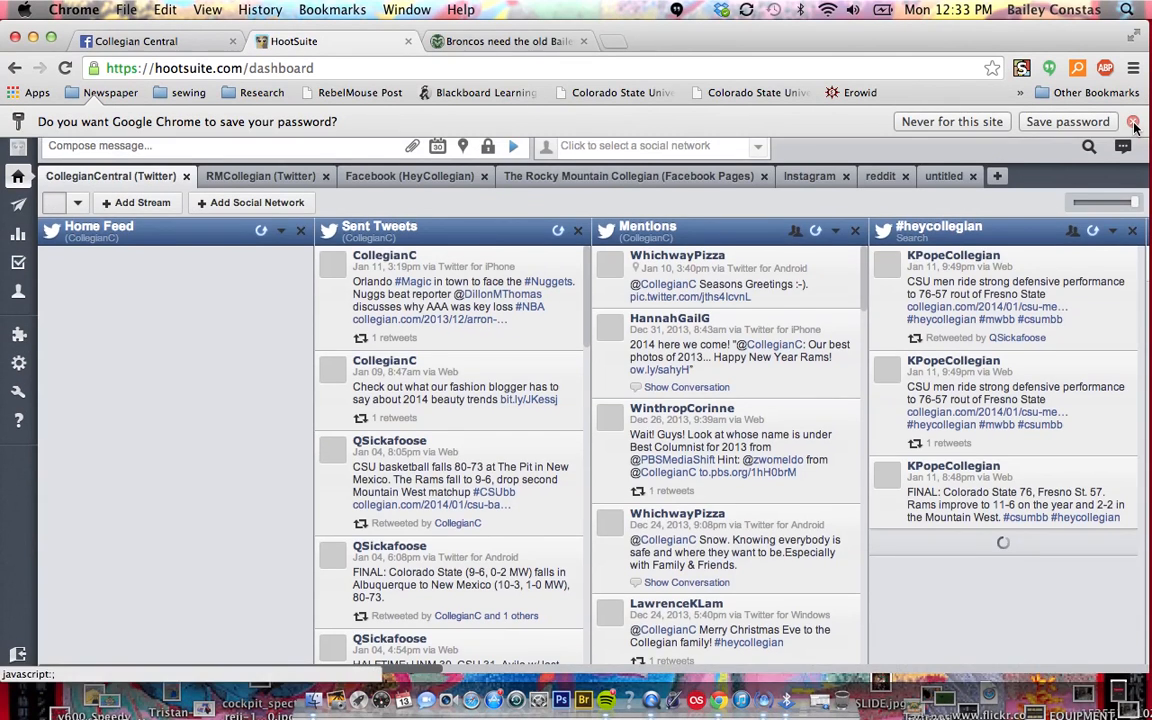
pyautogui.click(1134, 122)
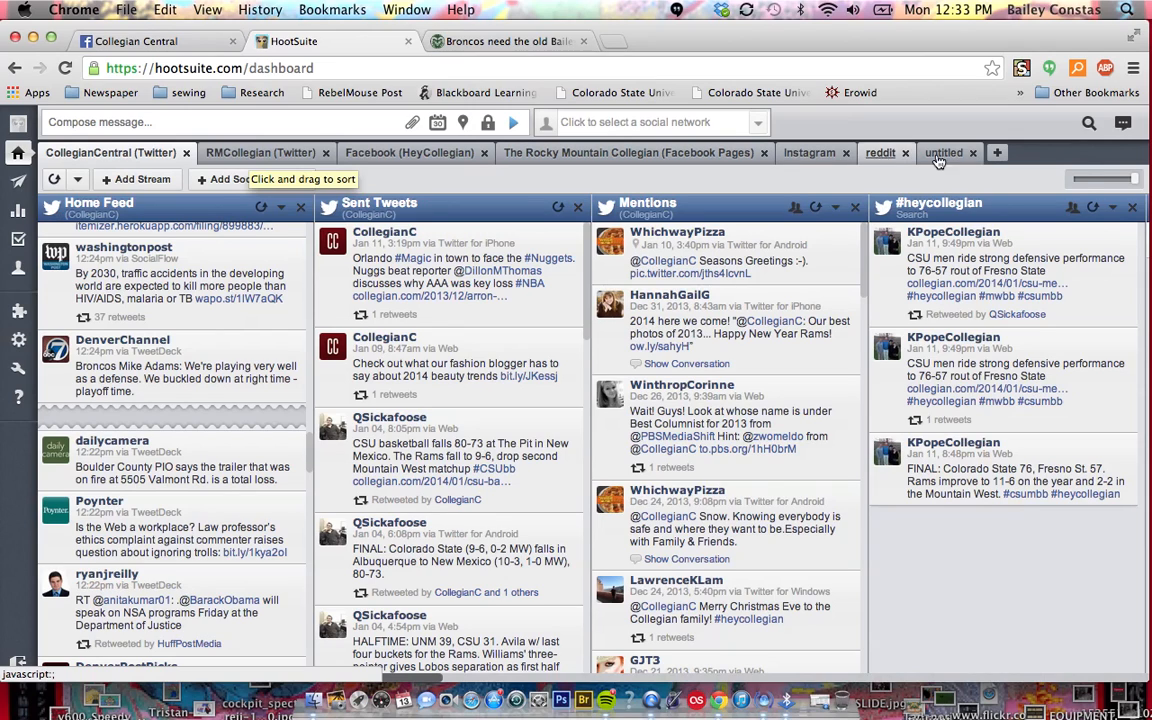
# Add a new untitled tab to the dashboard and return to the CollegianCentral (Twitter) streams
pyautogui.click(997, 158)
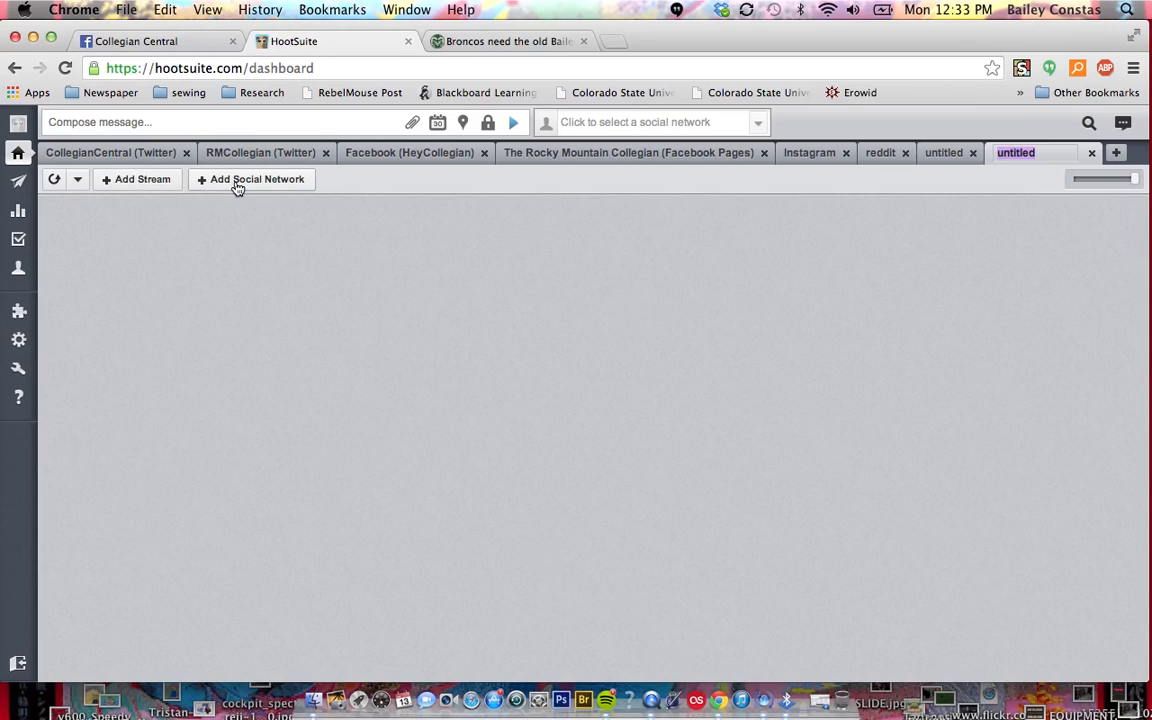
pyautogui.click(129, 160)
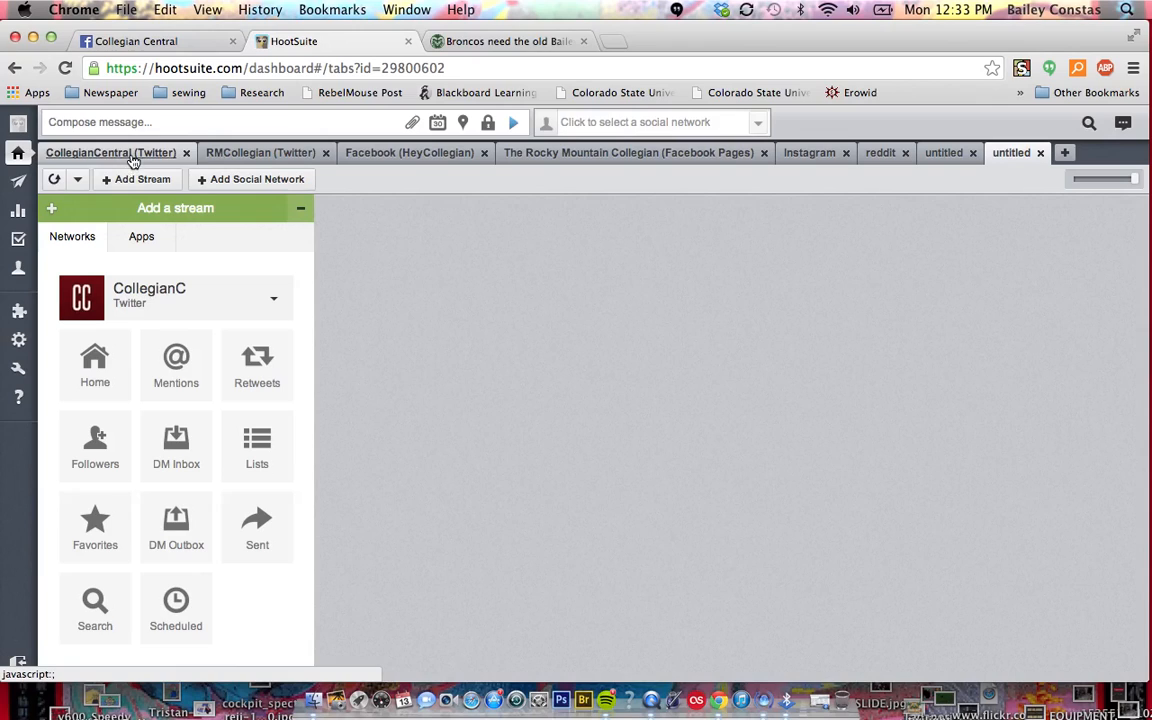
pyautogui.click(128, 159)
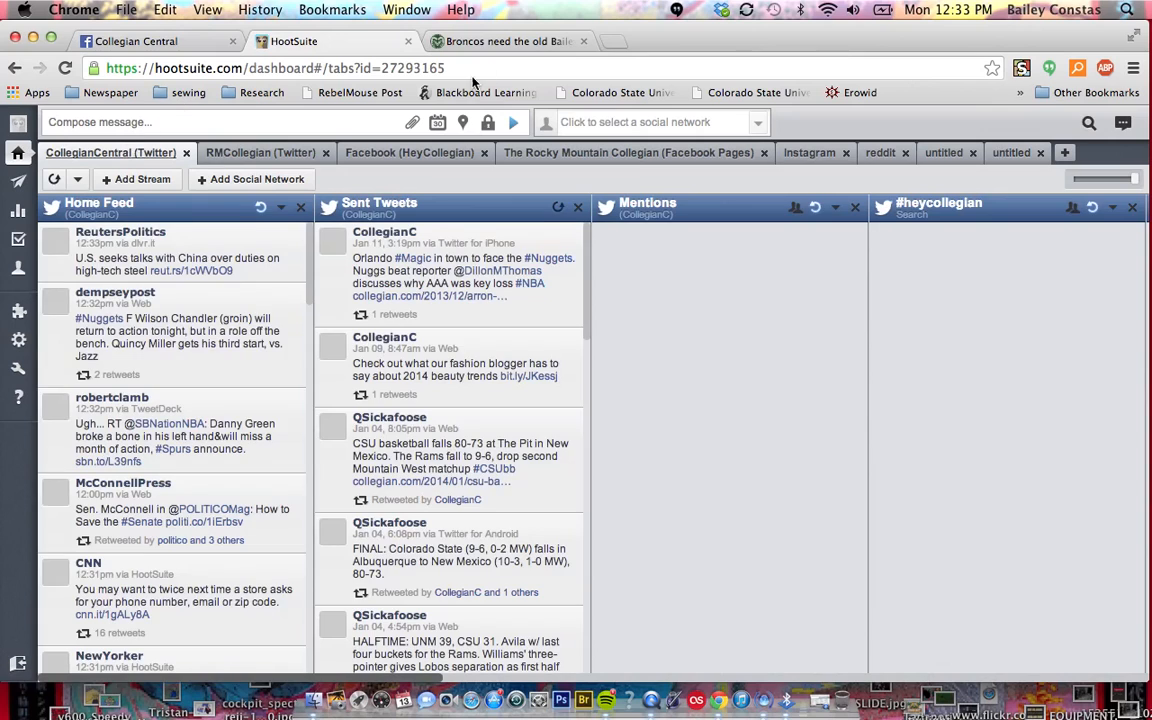
# Copy the web address of the Collegian article "Broncos need the old Bailey to beat Patriots" and skim its text
pyautogui.click(512, 42)
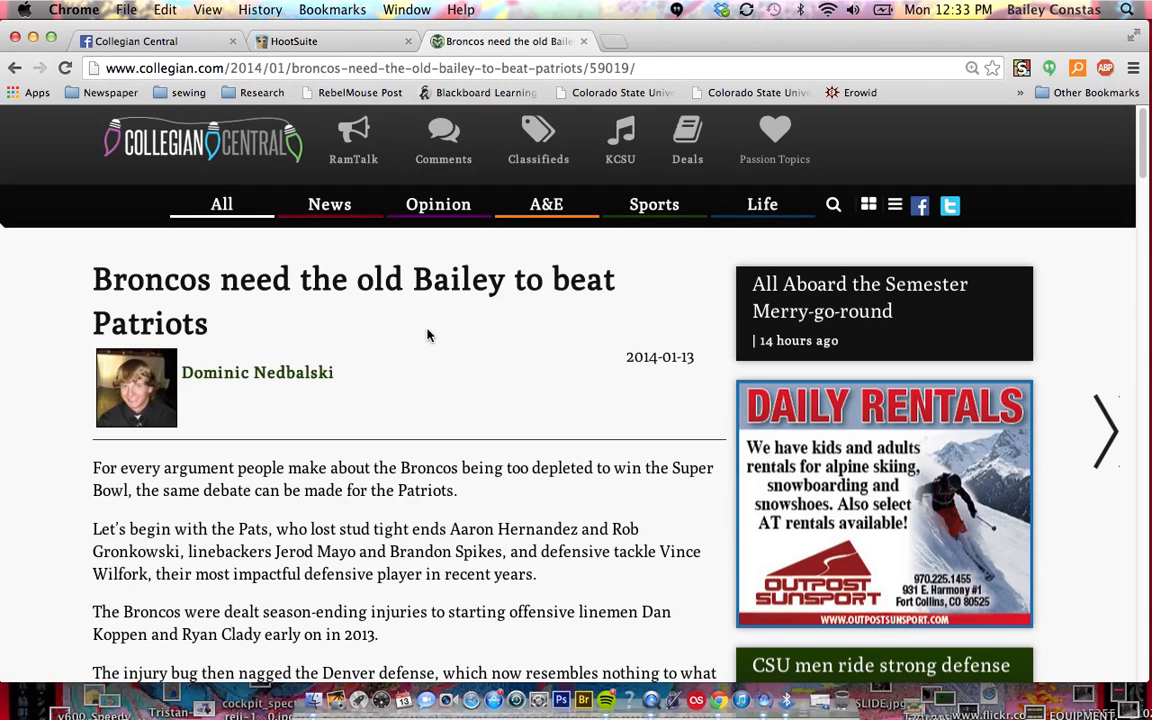
pyautogui.click(383, 70)
pyautogui.press('super+c')
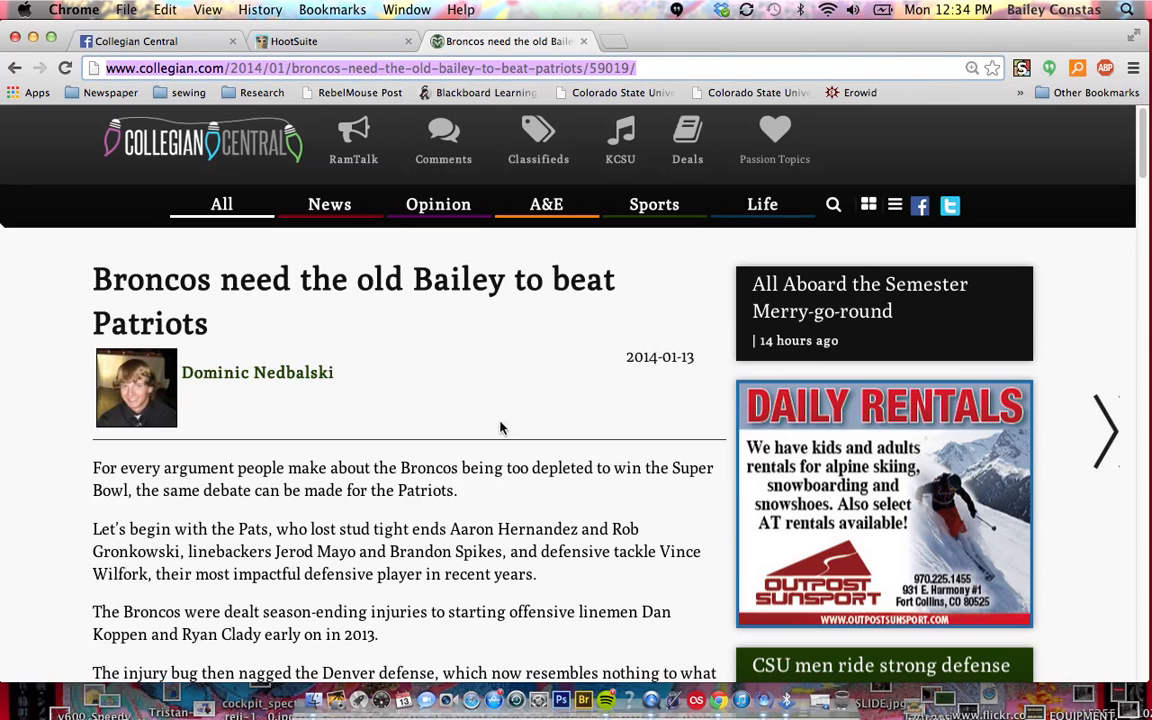
pyautogui.scroll(-5, 501, 428)
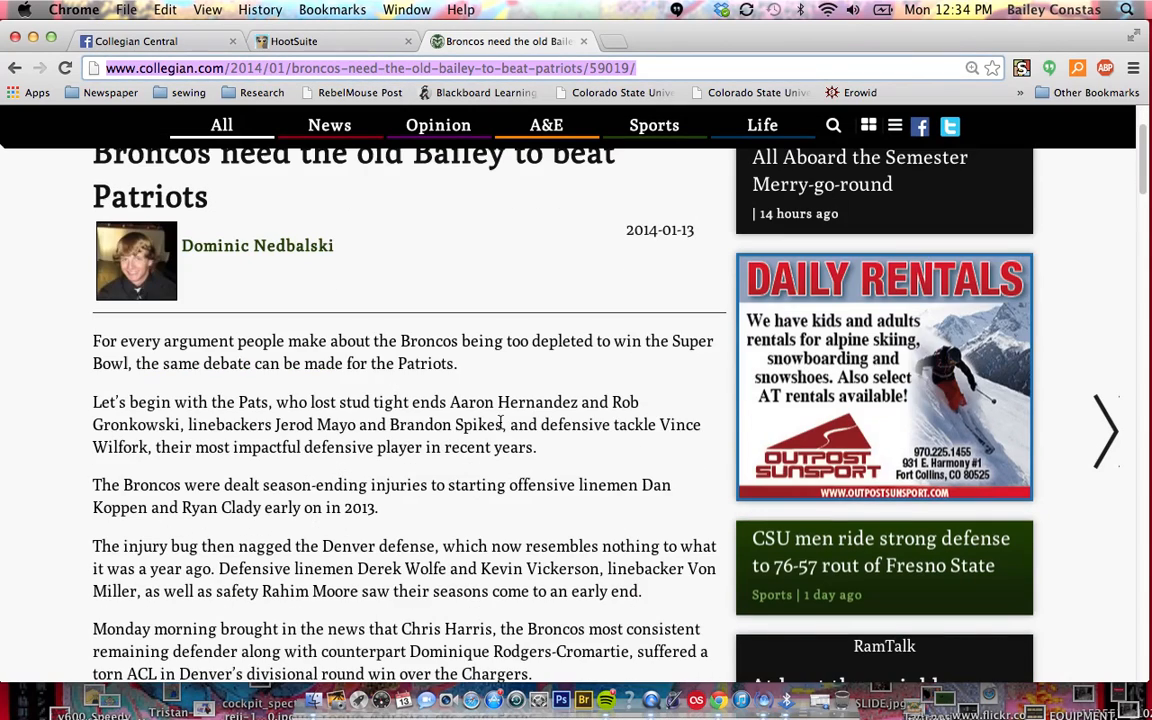
pyautogui.scroll(-7, 501, 425)
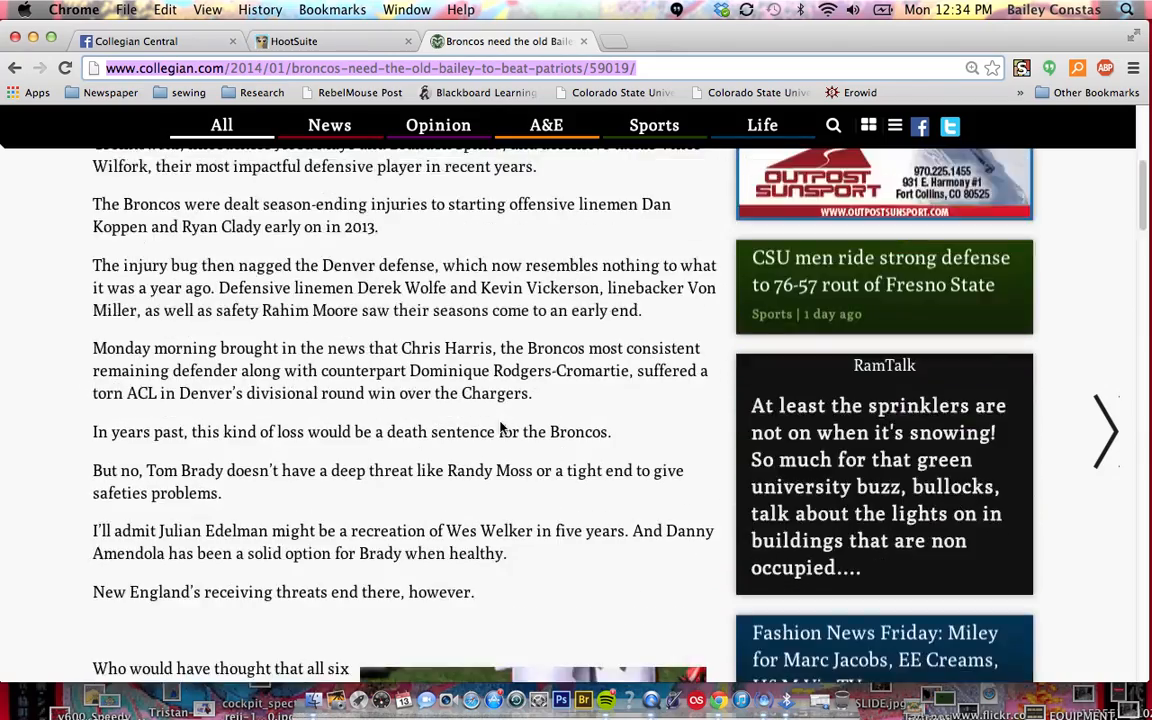
pyautogui.scroll(12, 501, 428)
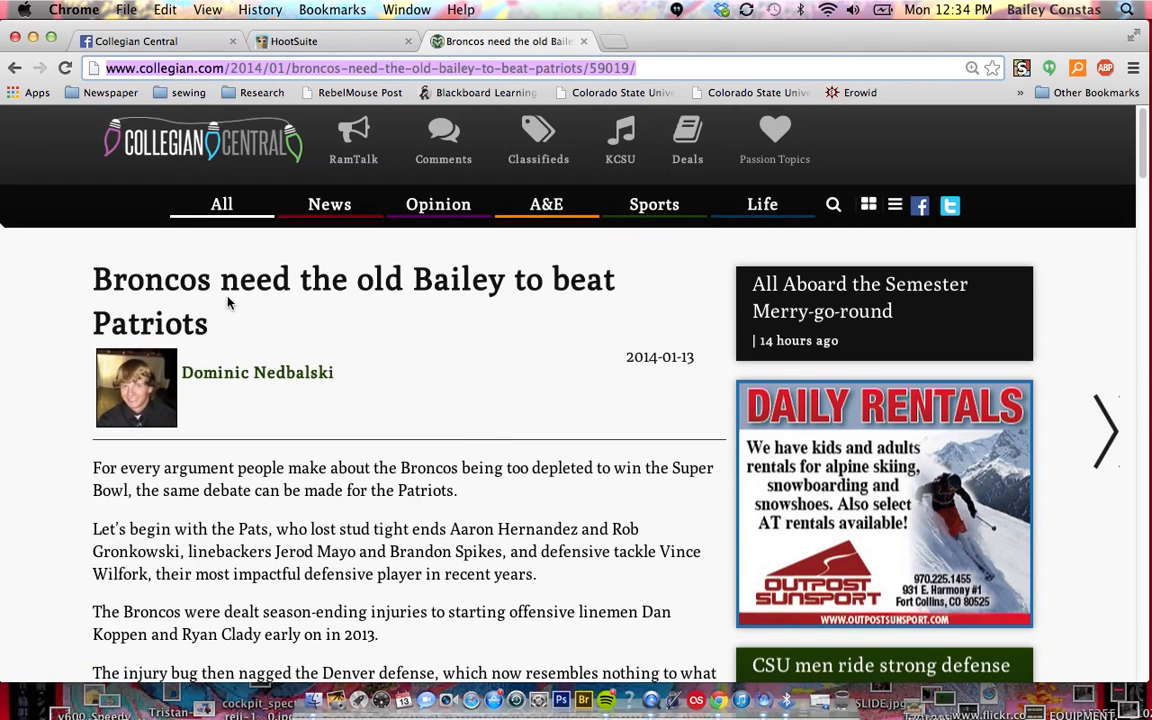
# Compose the HootSuite message "Broncos need the old Bailey back according to" followed by the article author's Twitter handle
pyautogui.click(336, 44)
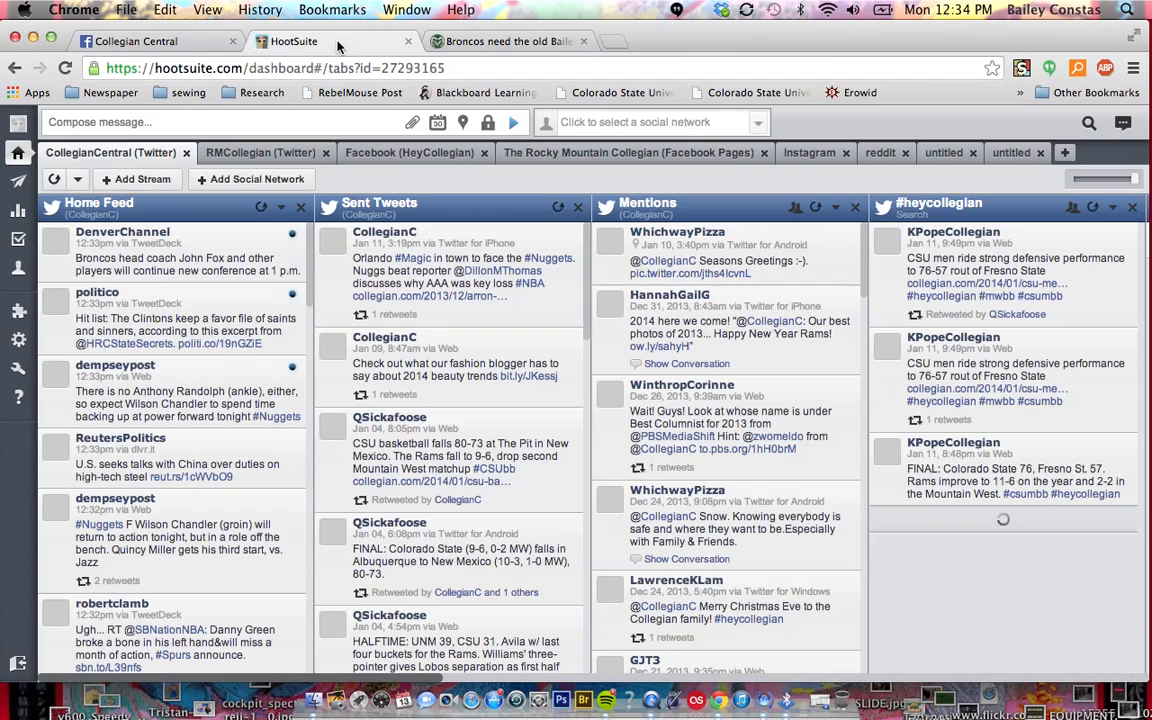
pyautogui.click(97, 122)
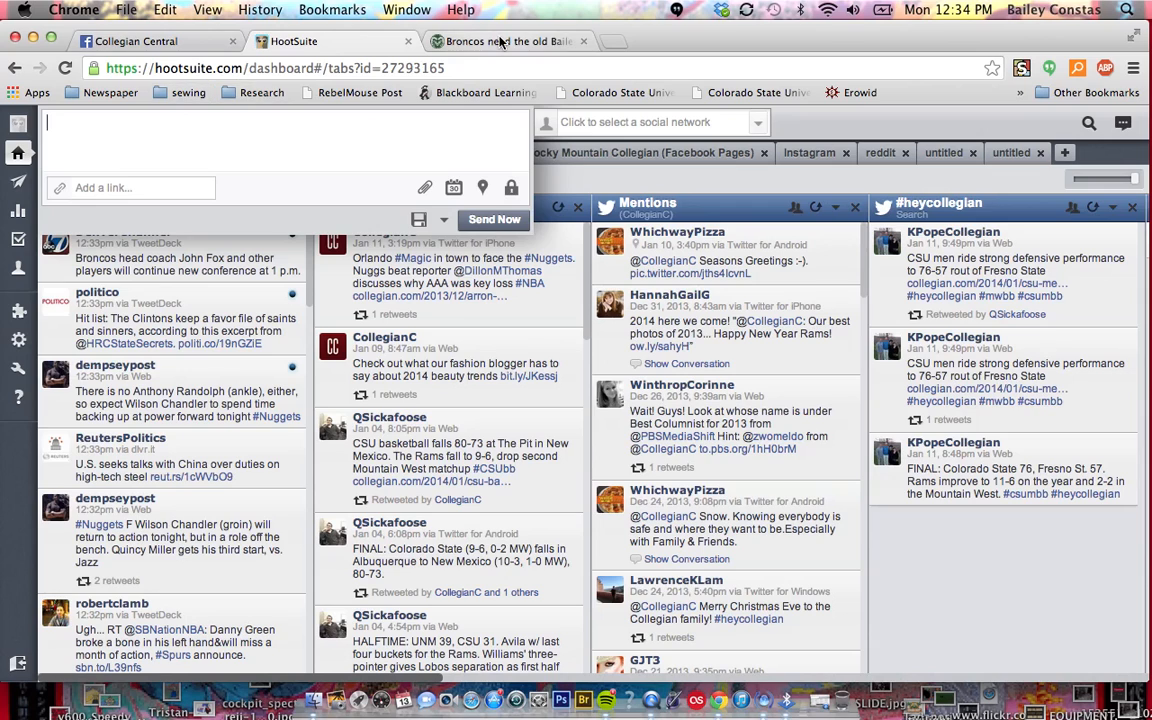
pyautogui.click(448, 43)
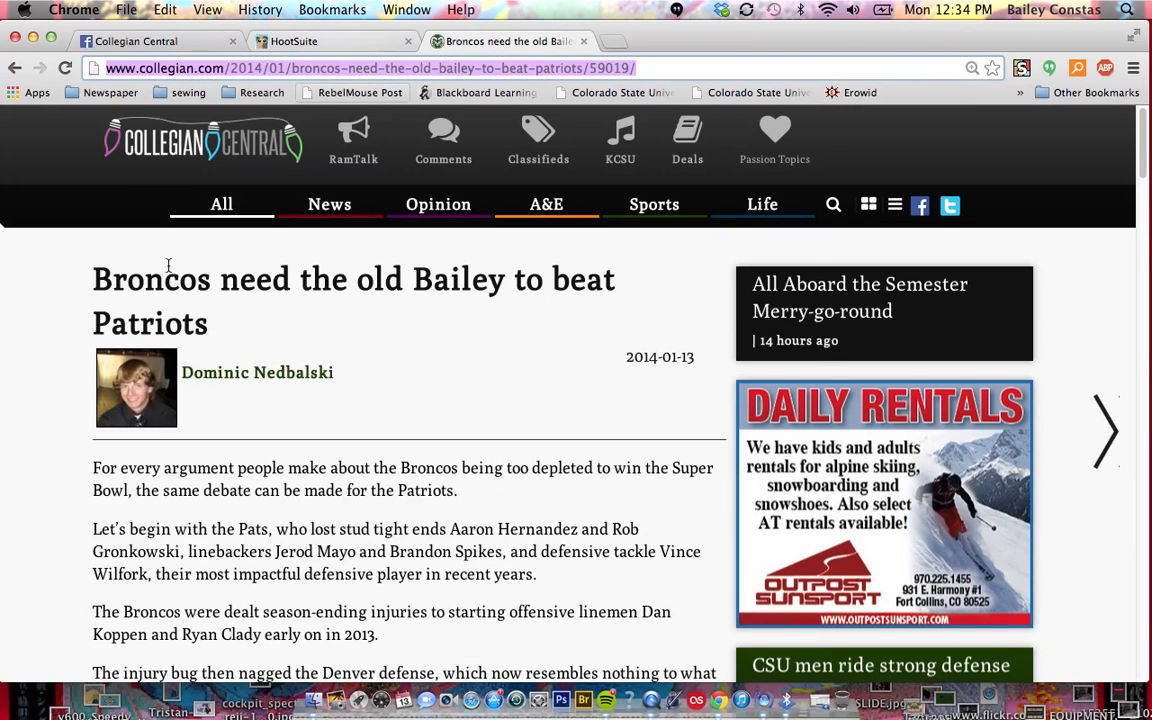
pyautogui.click(303, 41)
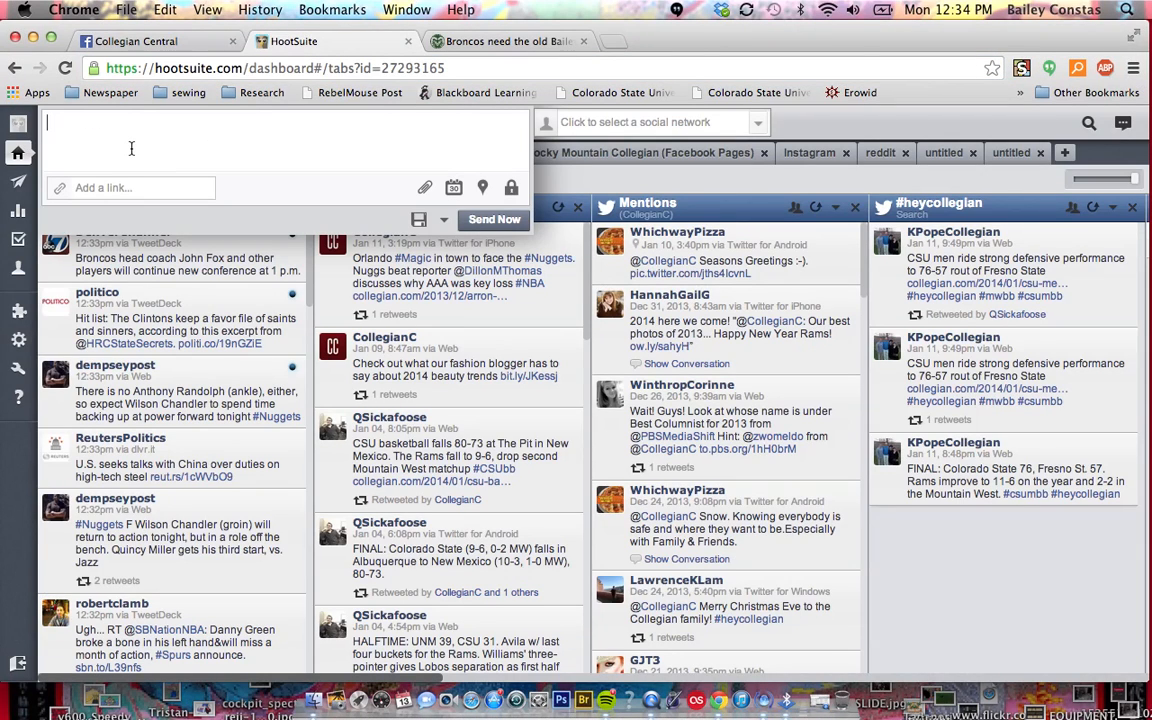
pyautogui.write('Broncos need the old Bailey back ')
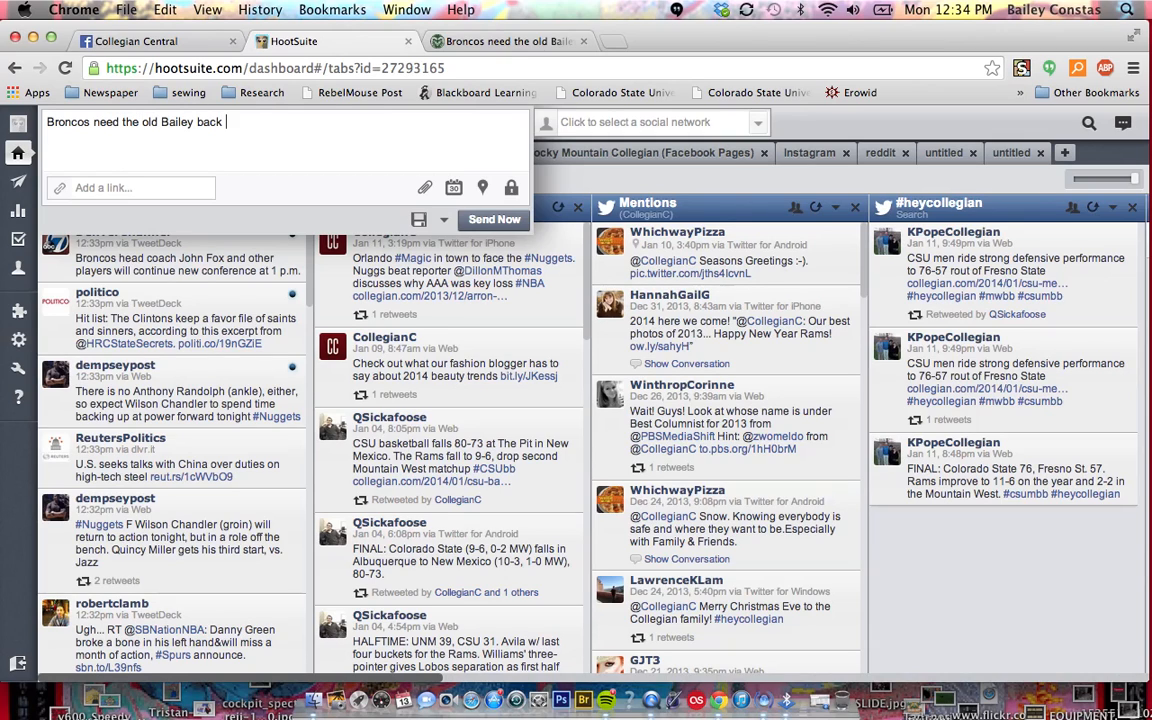
pyautogui.write('according to @dom')
pyautogui.press('Return')
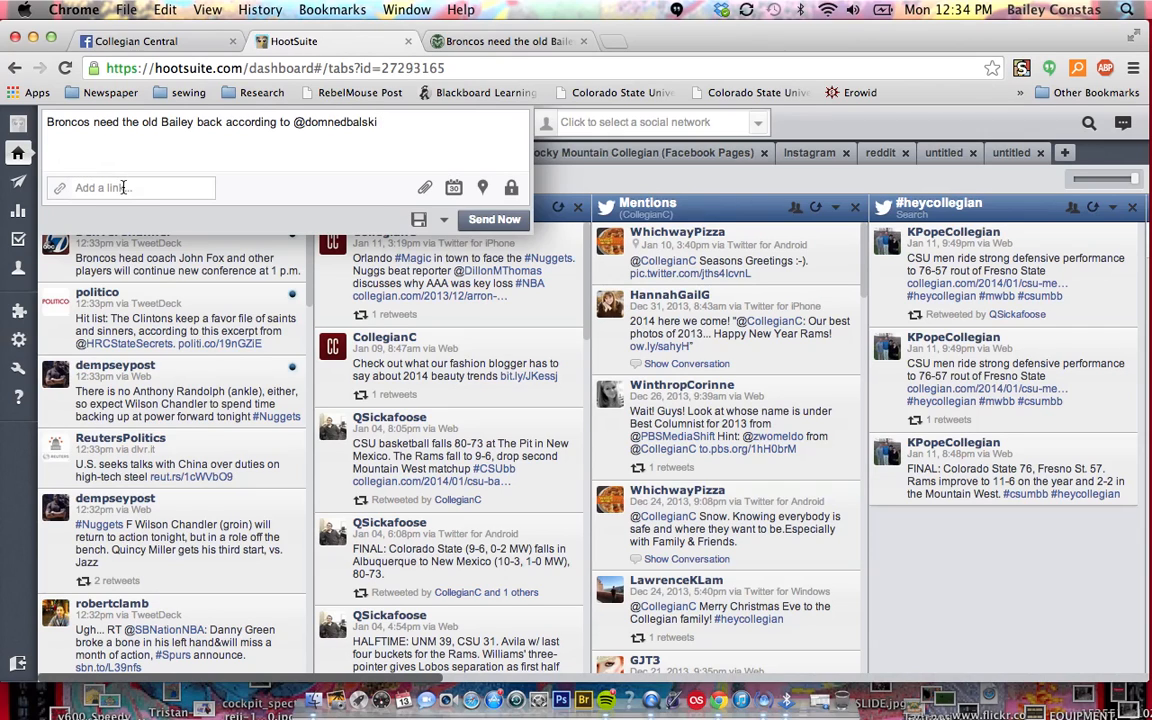
# Add the copied article link to the message as a shortened link
pyautogui.click(123, 187)
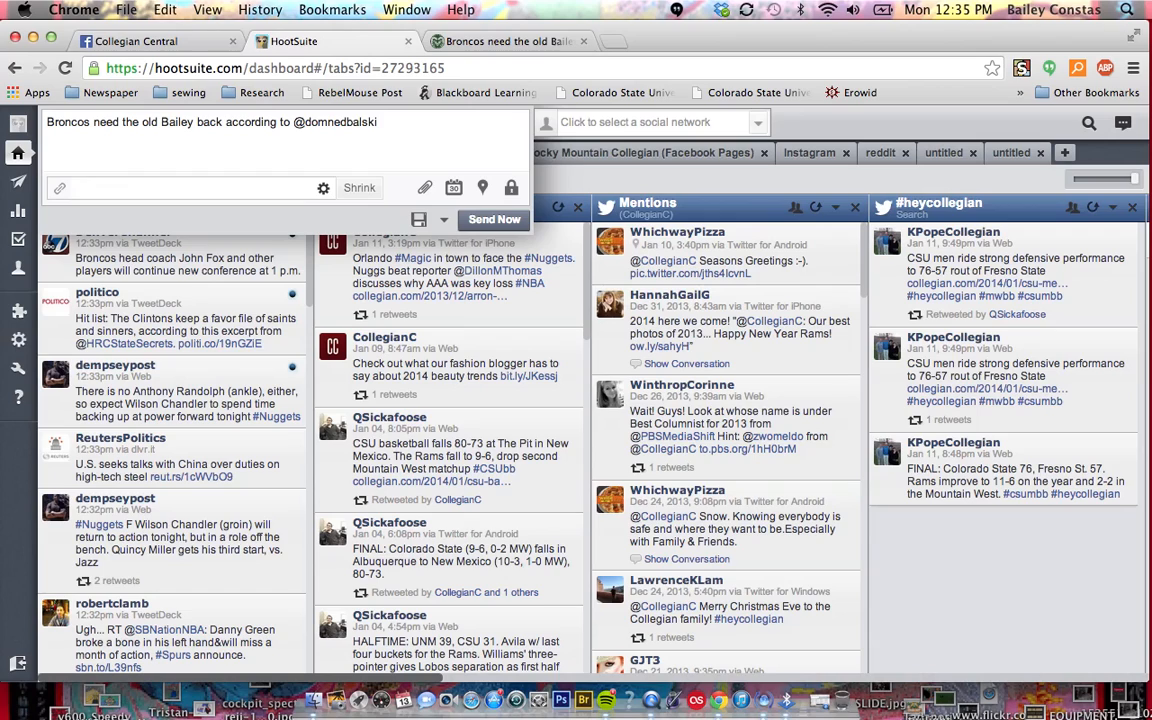
pyautogui.press('super+v')
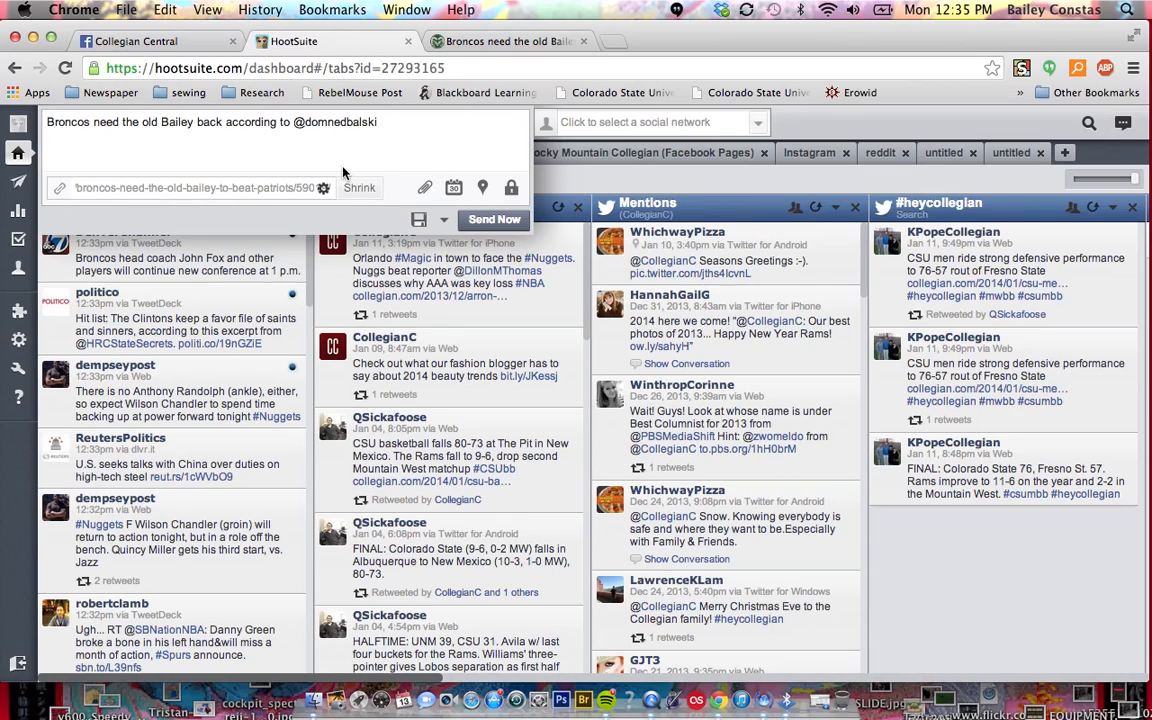
pyautogui.click(360, 188)
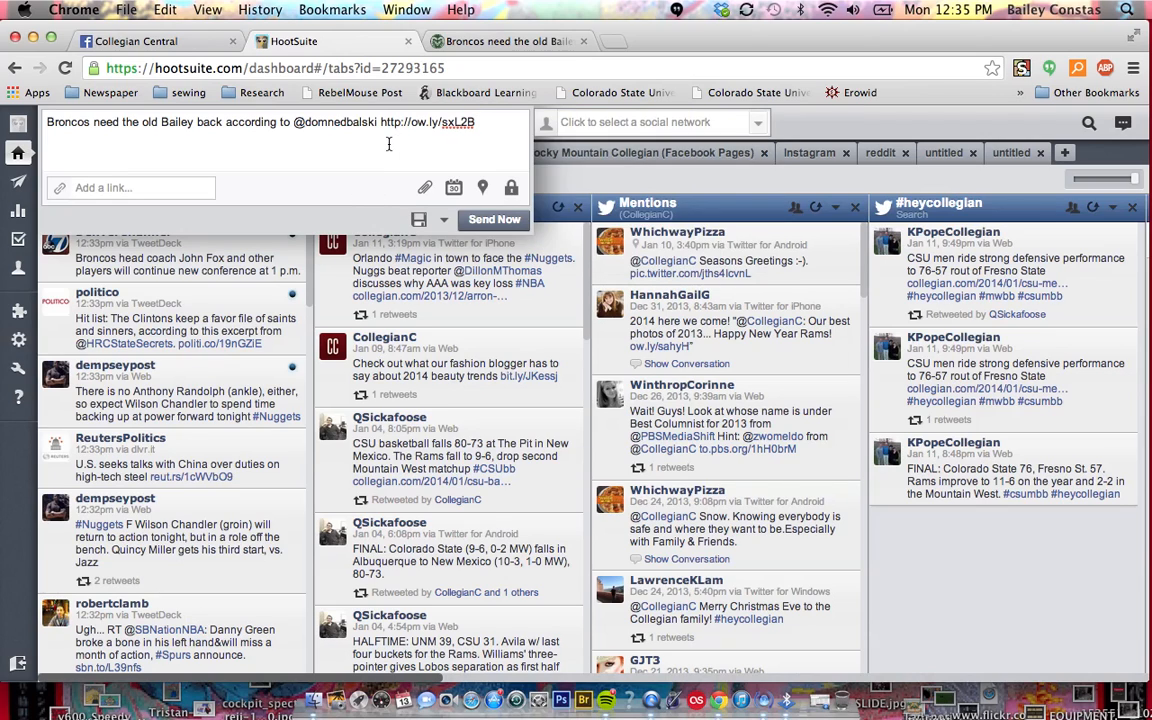
# Select the CollegianC Twitter profile as the account that posts the message
pyautogui.click(492, 130)
pyautogui.click(593, 128)
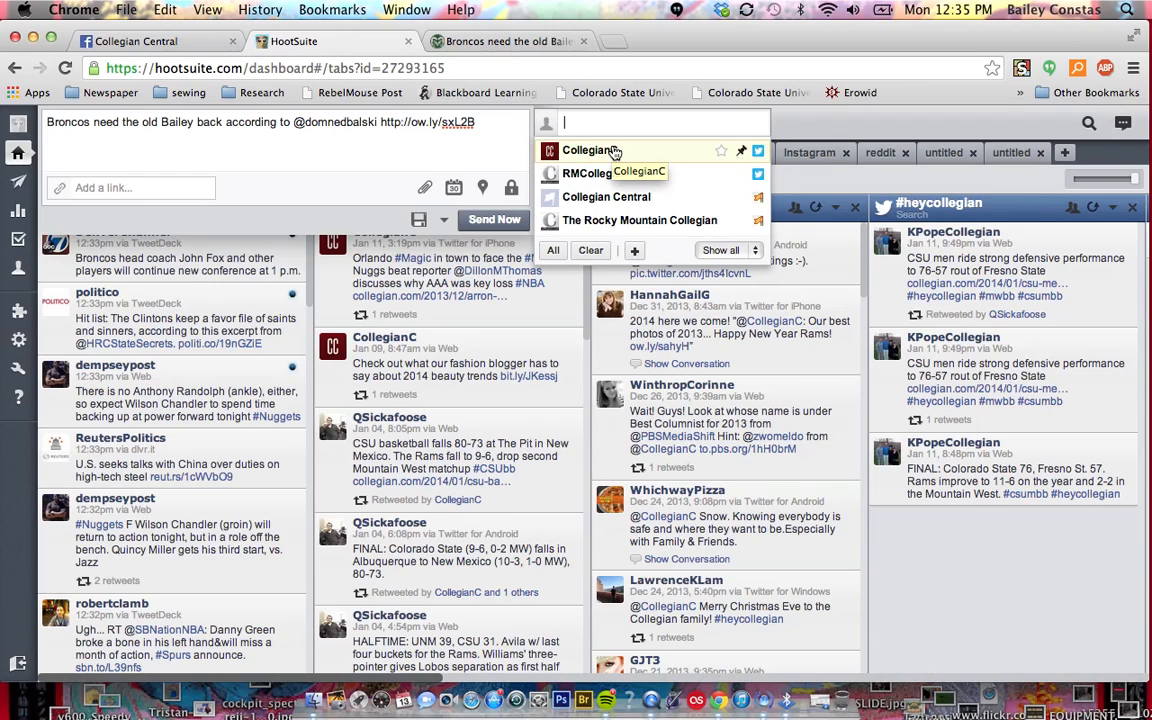
pyautogui.click(614, 151)
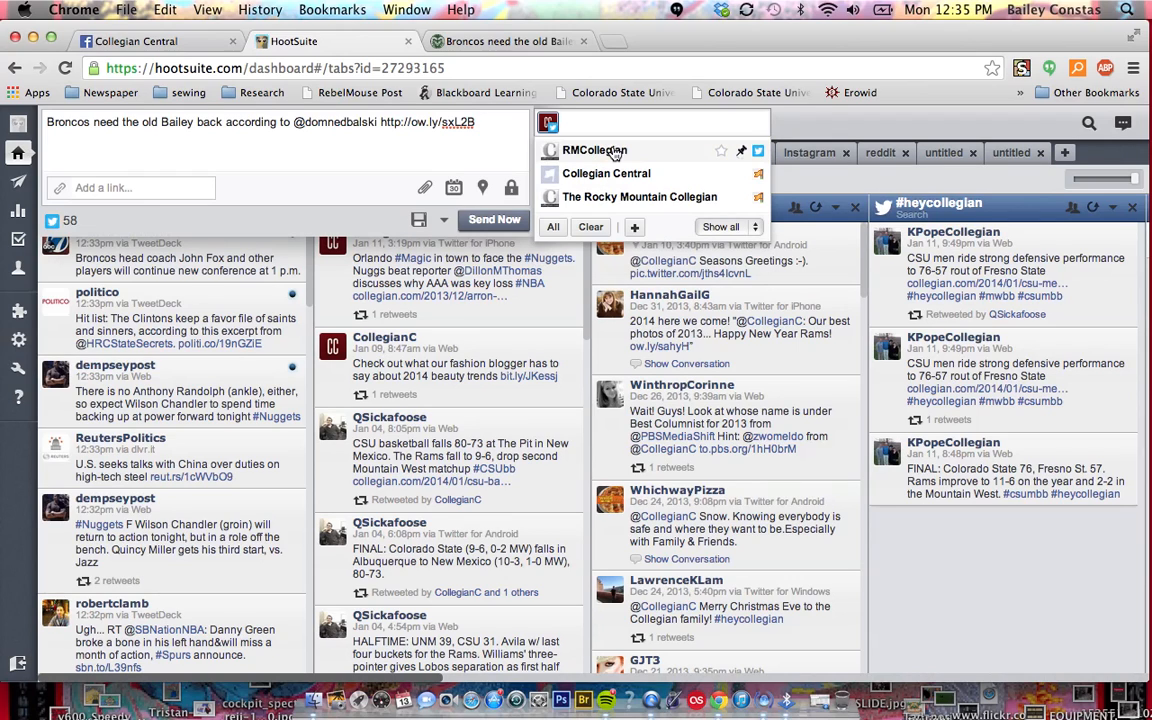
pyautogui.click(420, 136)
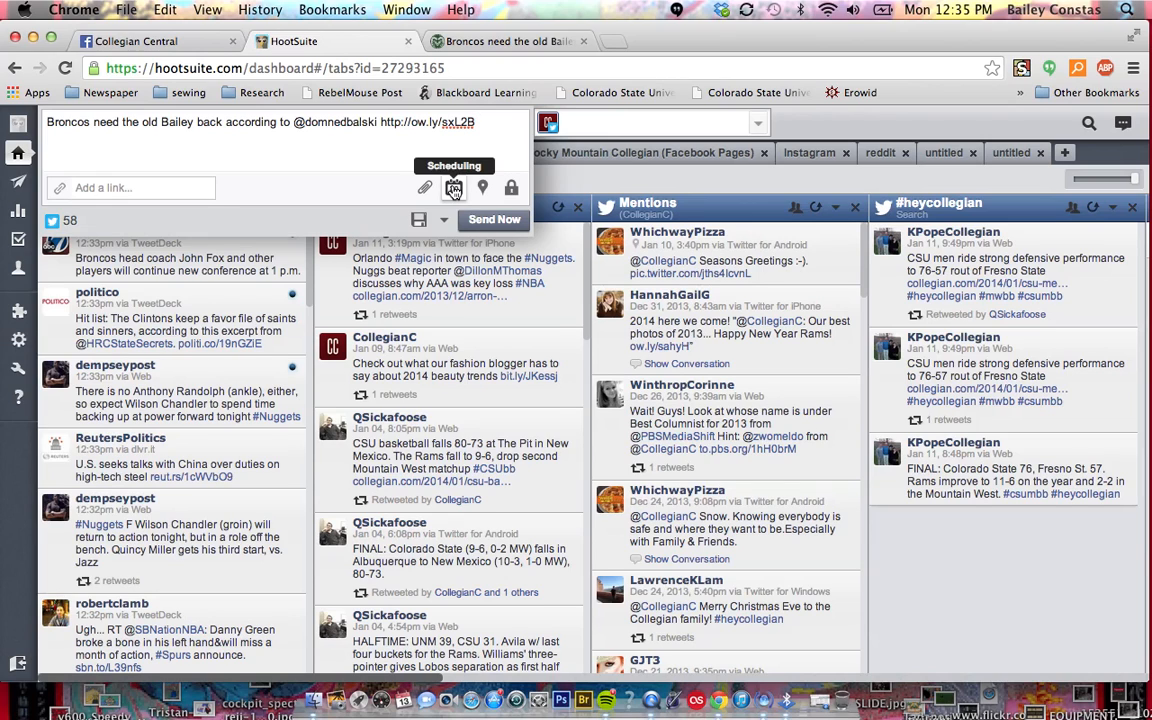
# Try scheduling the message for 2014-01-14 at 12:00 PM and remove the scheduling
pyautogui.click(454, 189)
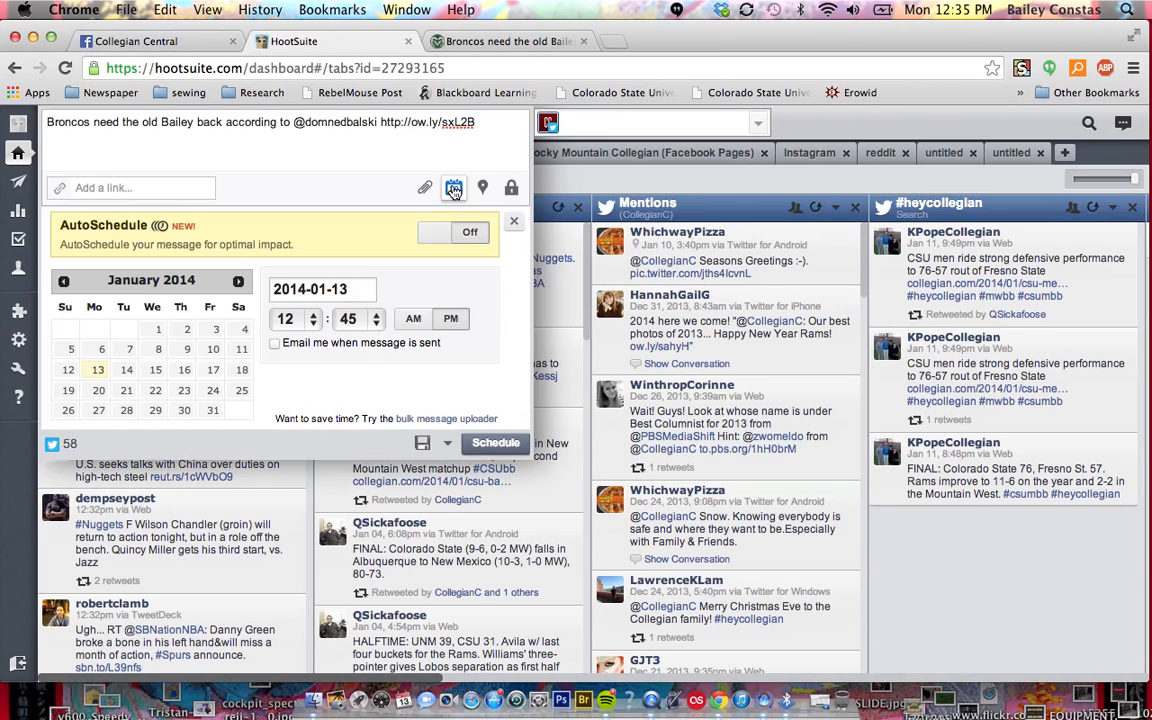
pyautogui.click(129, 370)
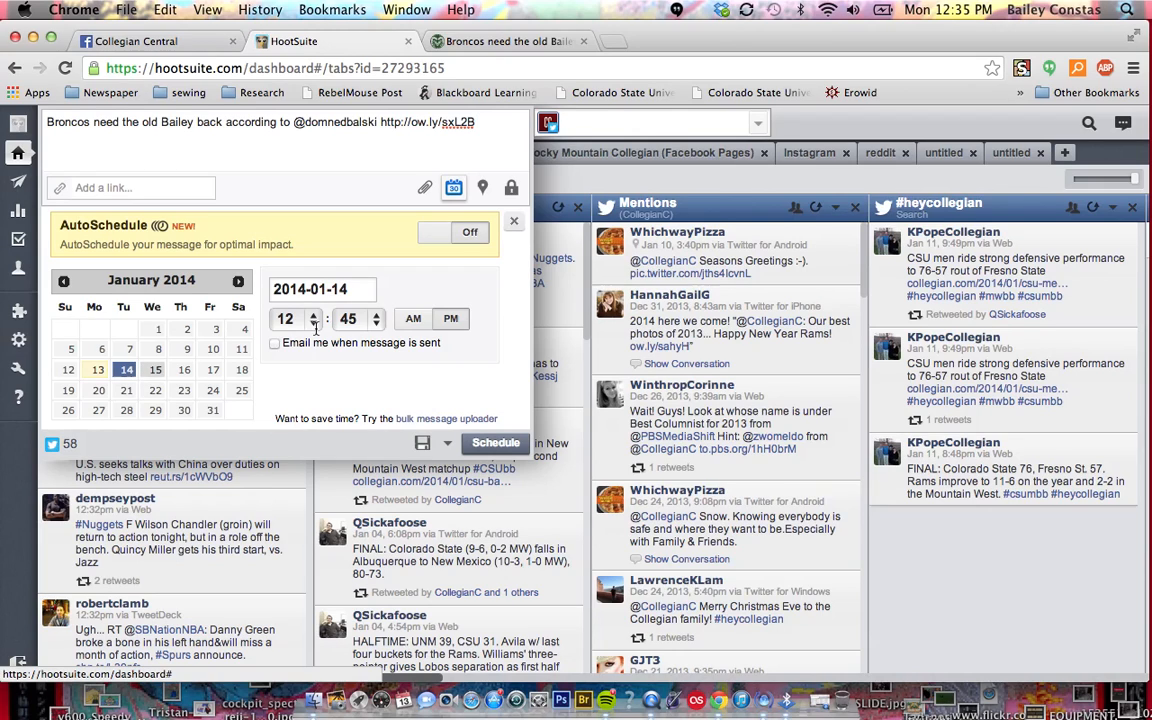
pyautogui.click(376, 320)
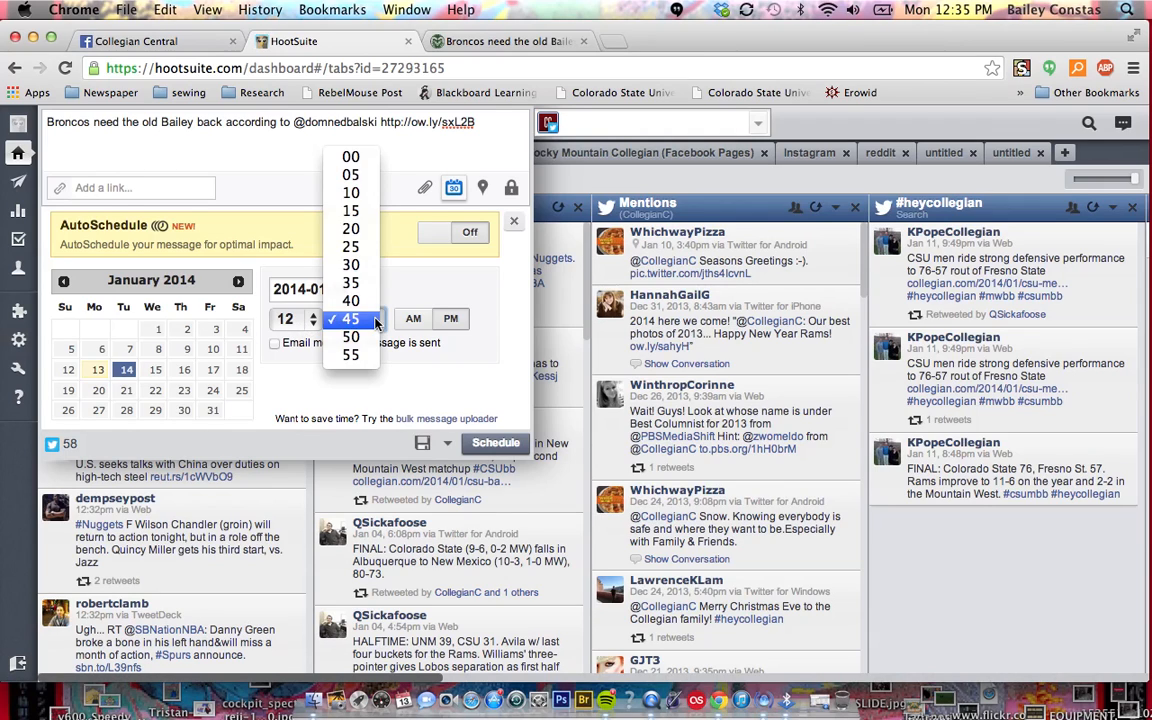
pyautogui.click(359, 152)
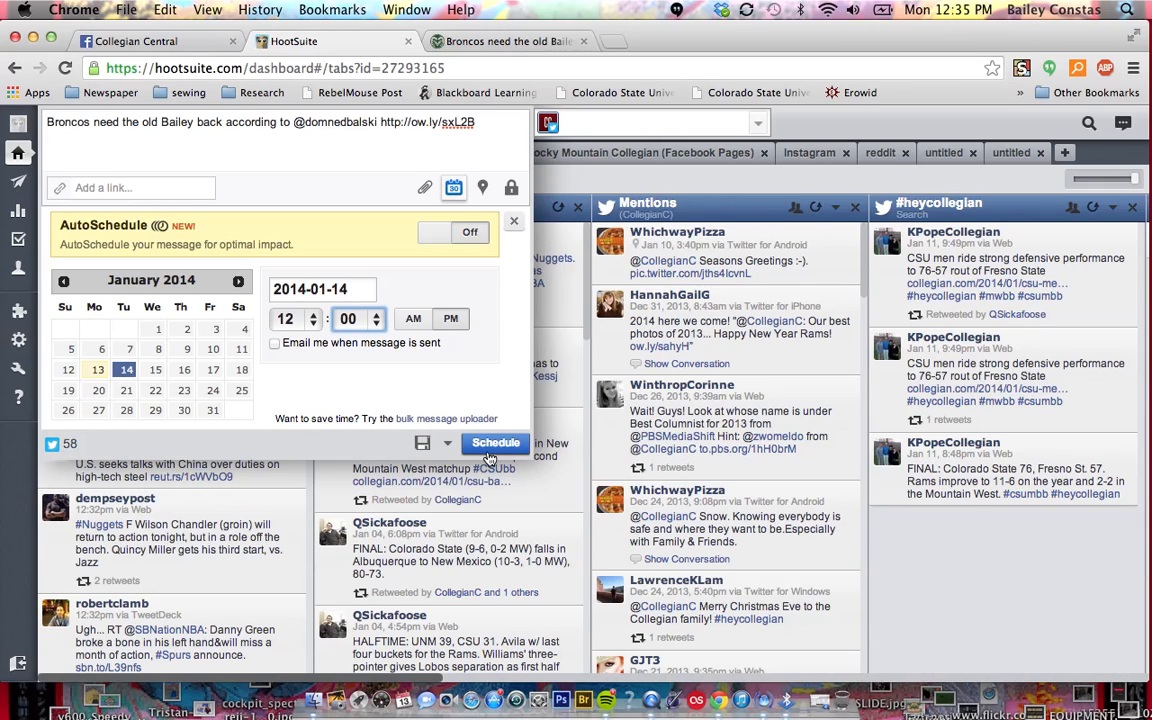
pyautogui.click(515, 226)
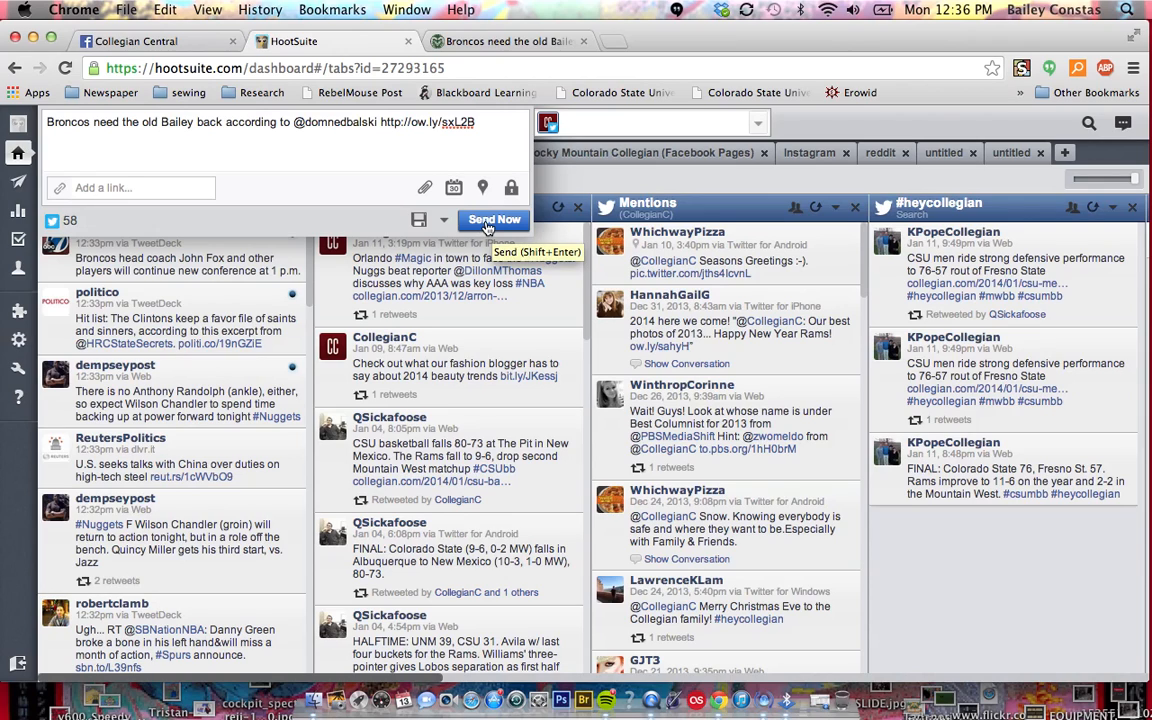
# Send the message immediately from the CollegianC profile
pyautogui.click(487, 228)
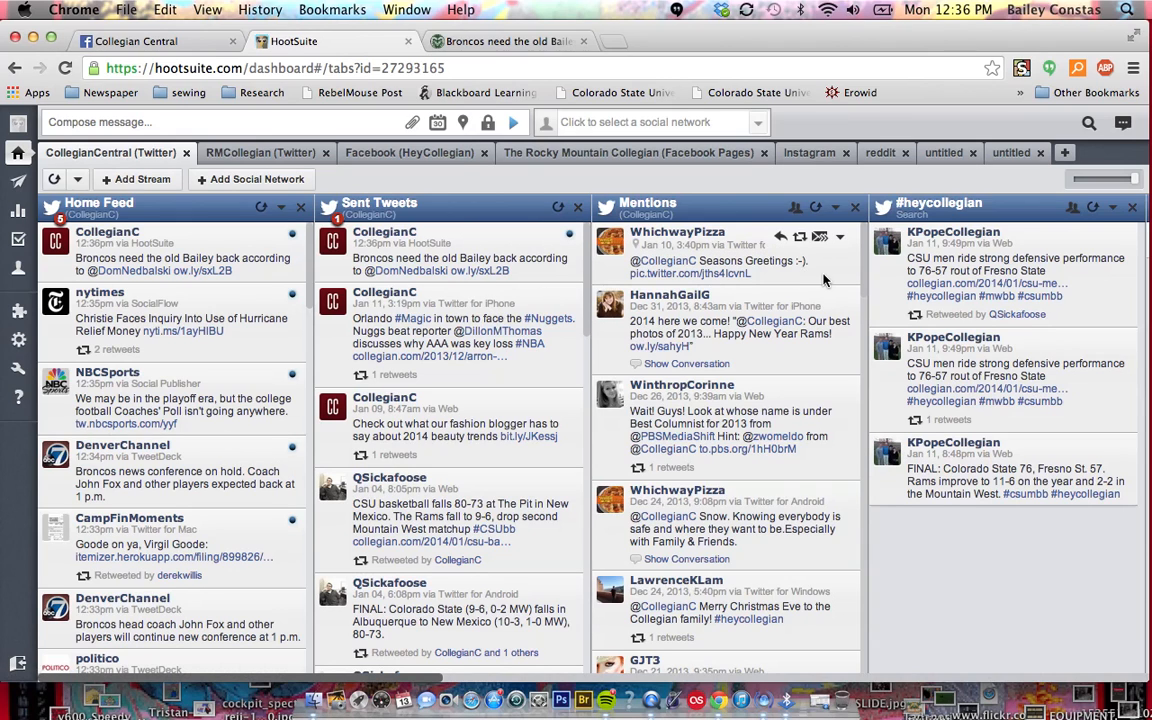
pyautogui.hscroll(2, 824, 280)
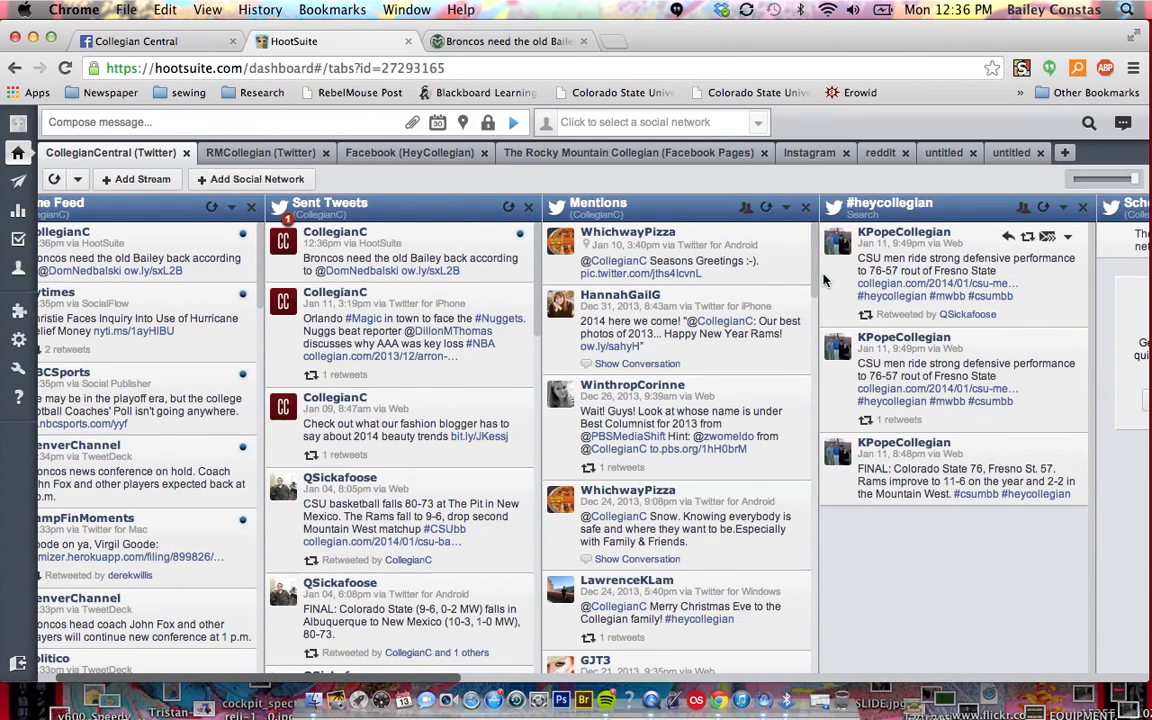
# Look through the CollegianC Twitter streams, from mentions and hashtag searches to scheduled and retweeted tweets, and return to the home feed
pyautogui.hscroll(3, 824, 280)
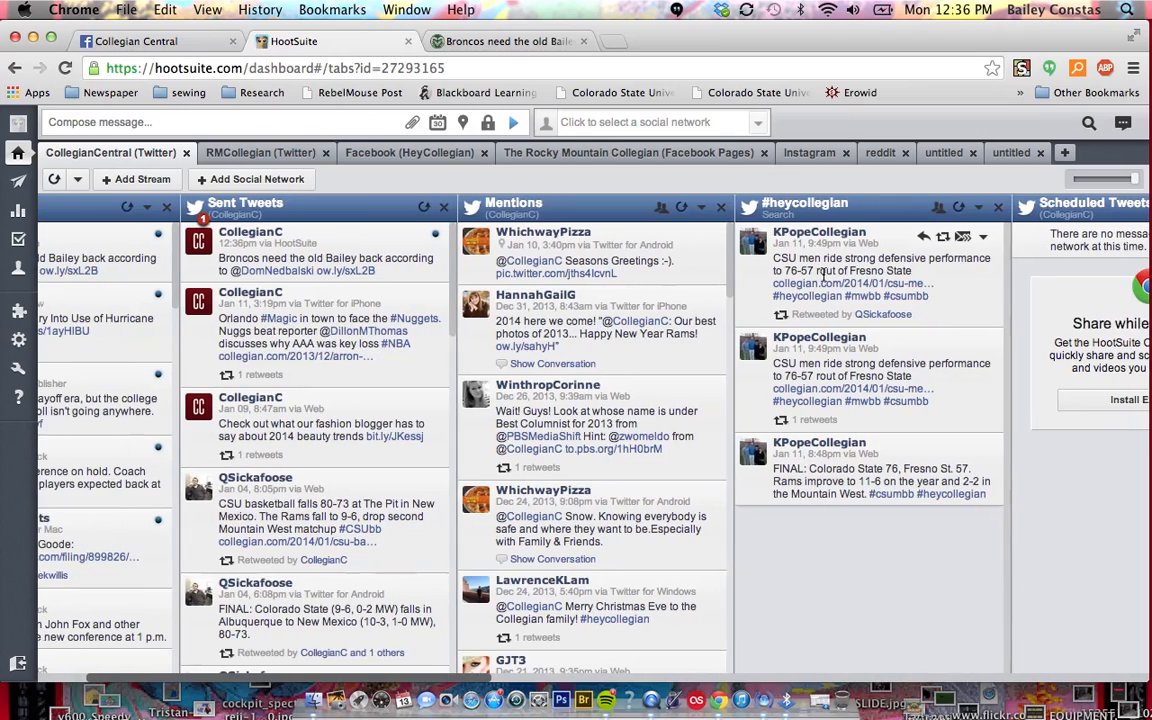
pyautogui.hscroll(5, 823, 272)
pyautogui.hscroll(1, 823, 275)
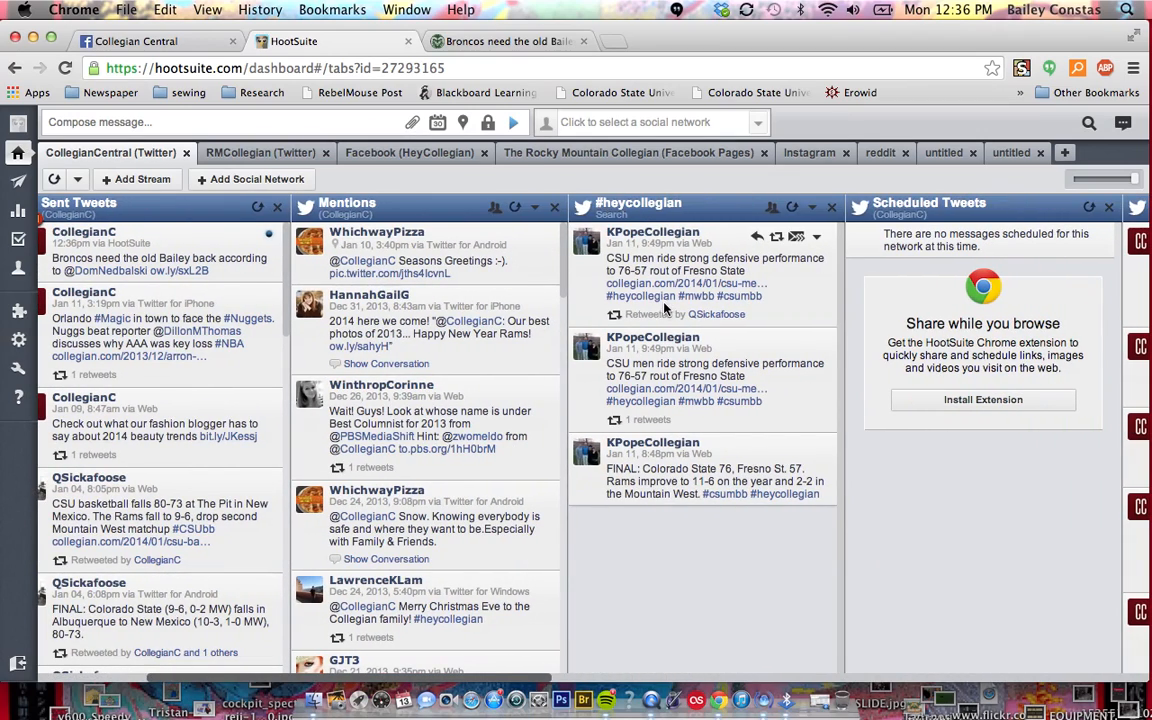
pyautogui.hscroll(7, 666, 313)
pyautogui.hscroll(7, 664, 308)
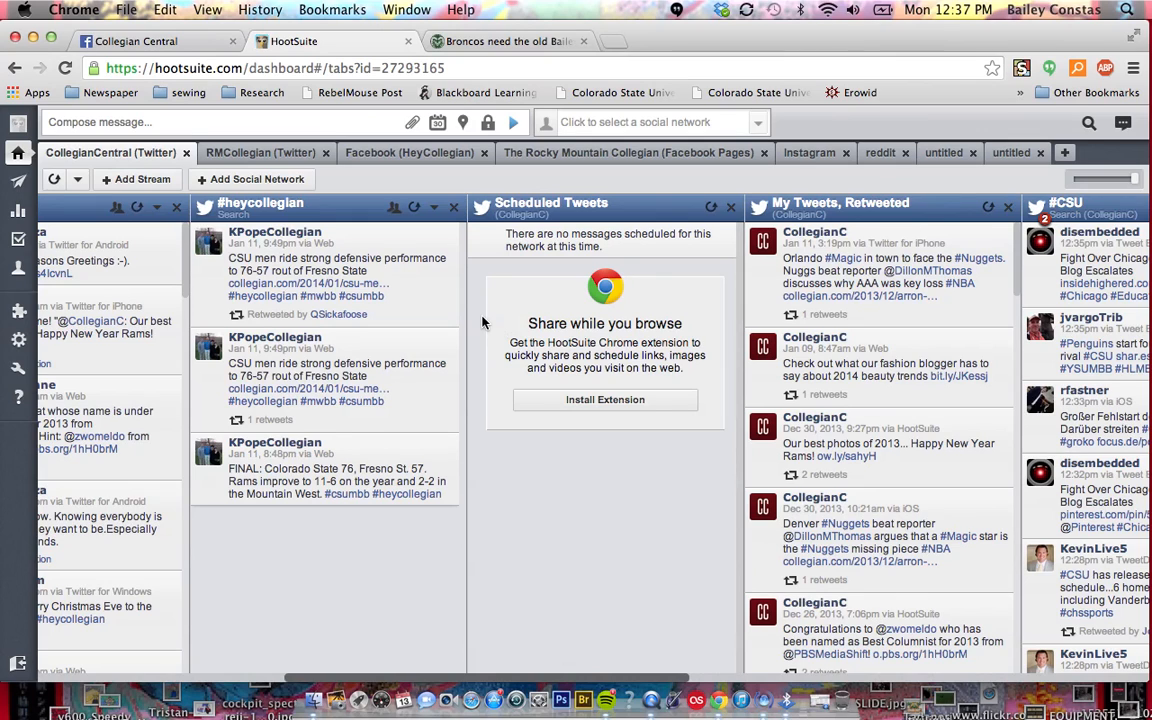
pyautogui.hscroll(1, 481, 322)
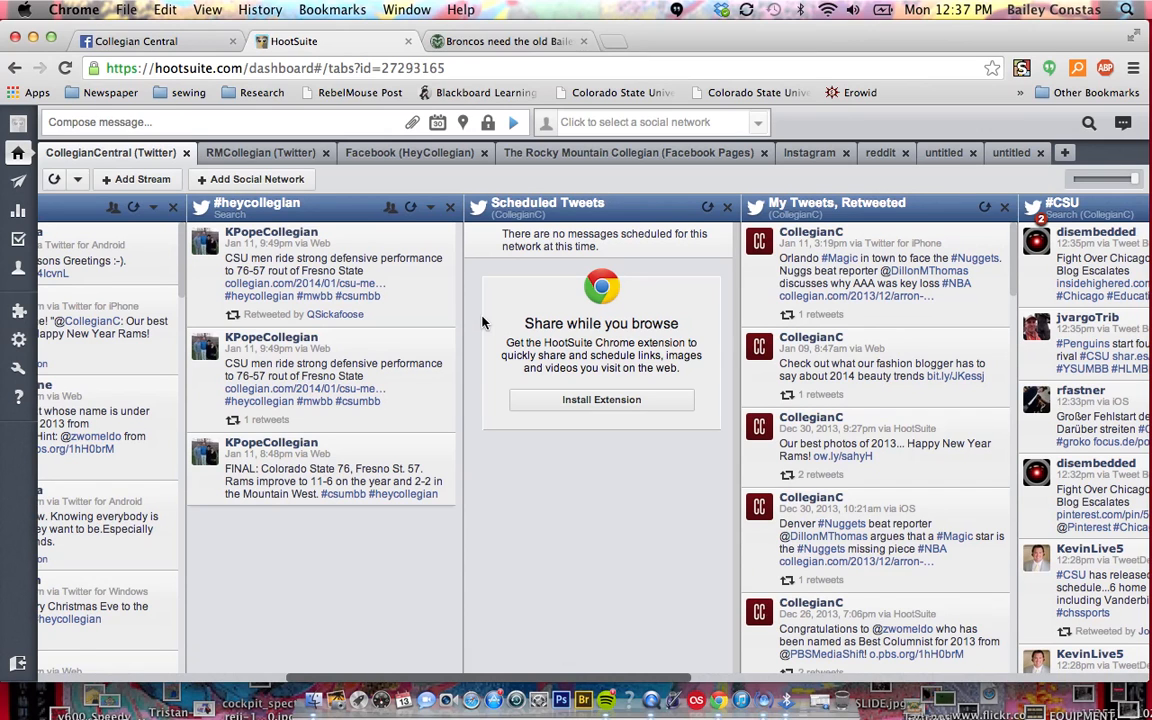
pyautogui.hscroll(10, 481, 322)
pyautogui.hscroll(4, 481, 322)
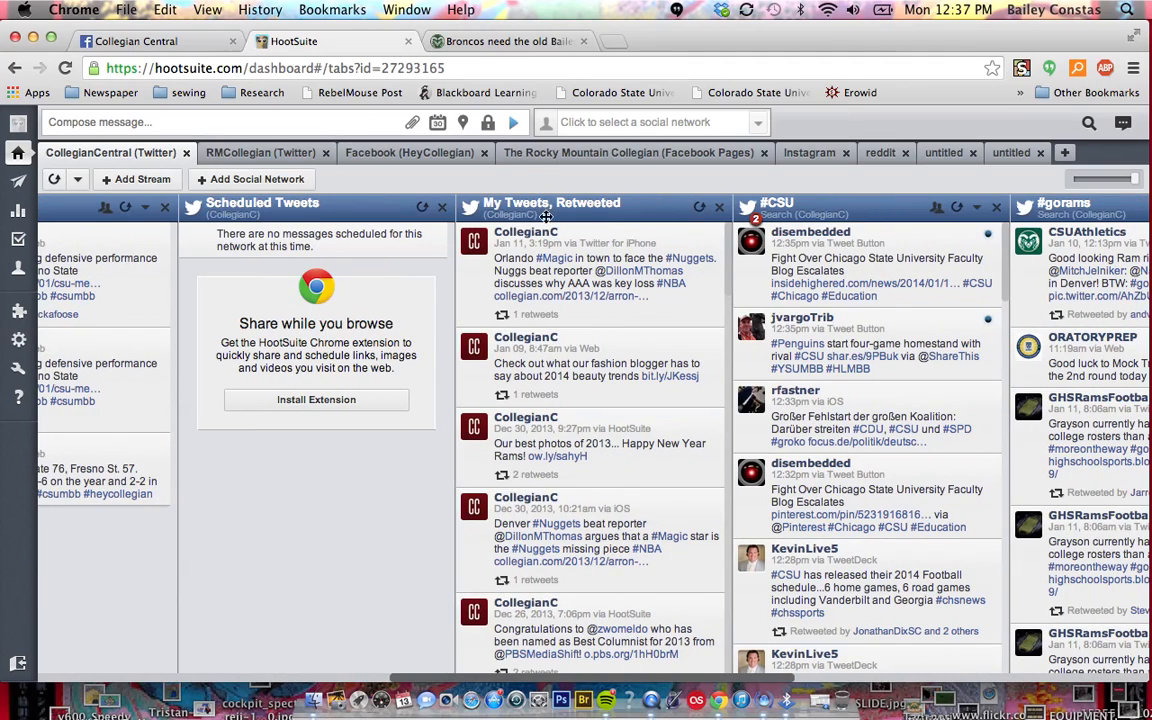
pyautogui.hscroll(9, 578, 458)
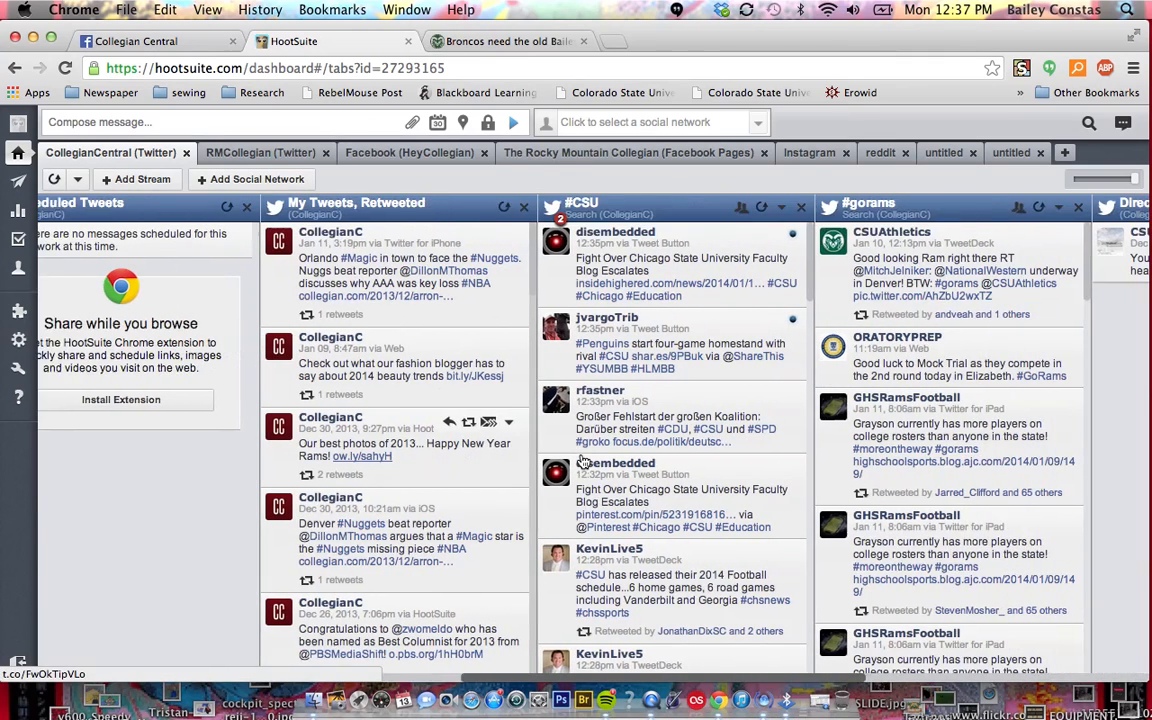
pyautogui.hscroll(1, 583, 462)
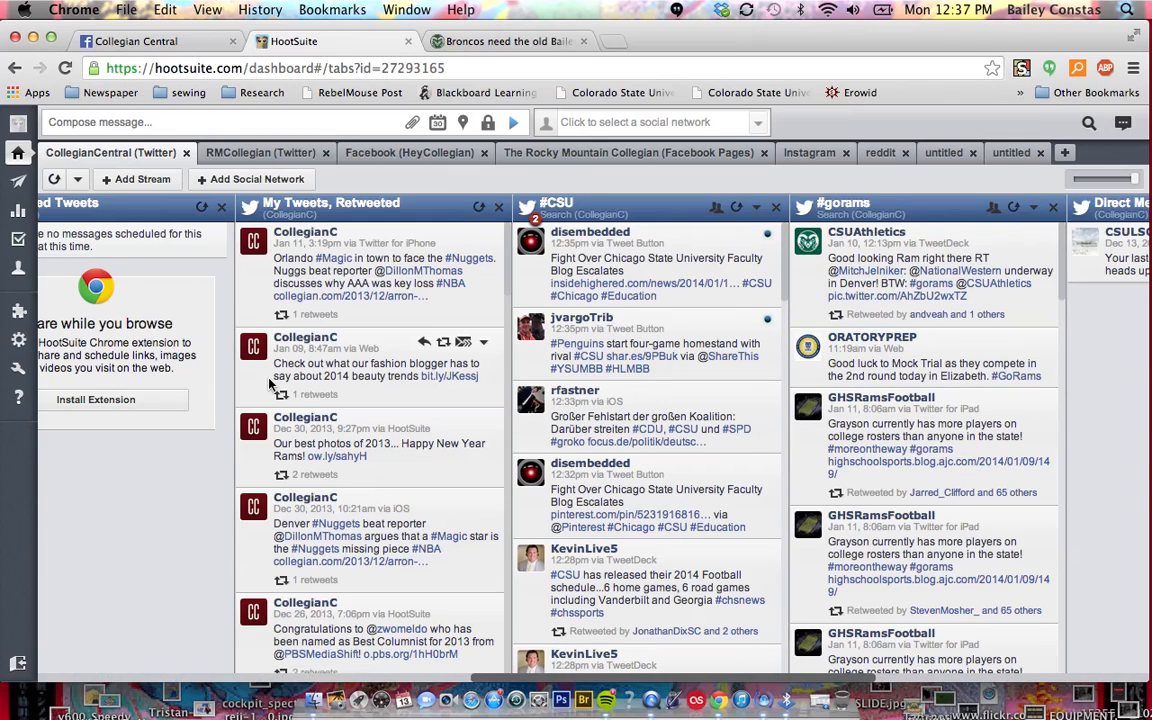
pyautogui.hscroll(-10, 270, 383)
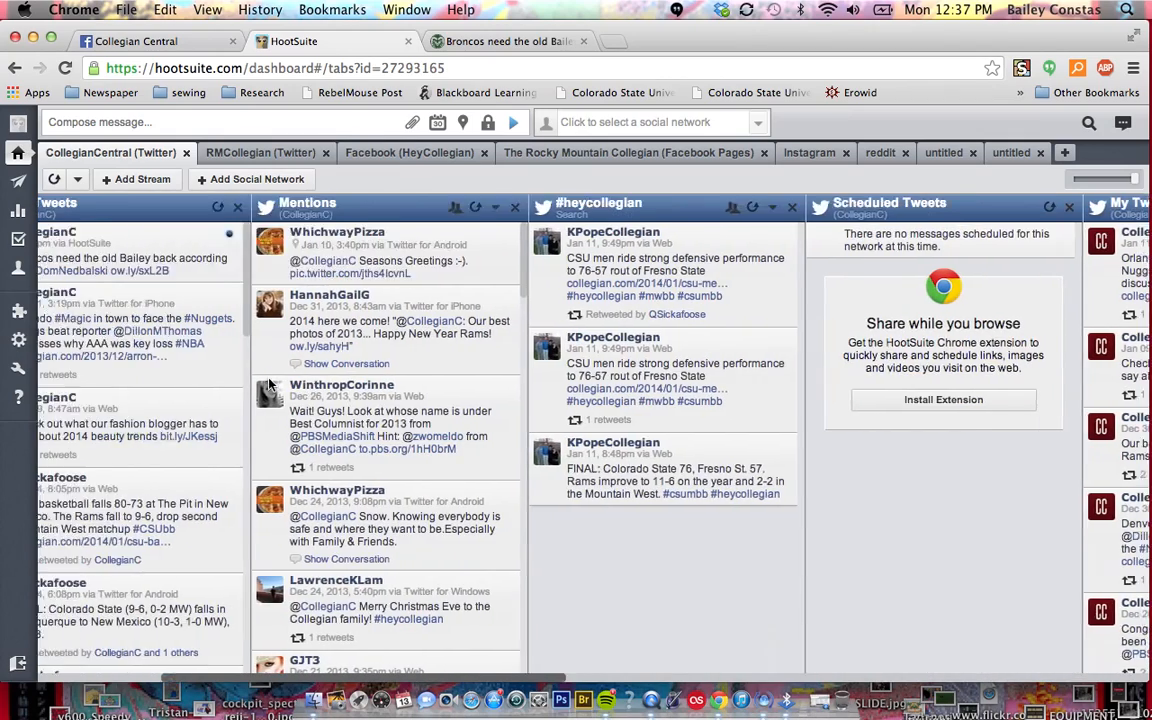
pyautogui.hscroll(-4, 270, 383)
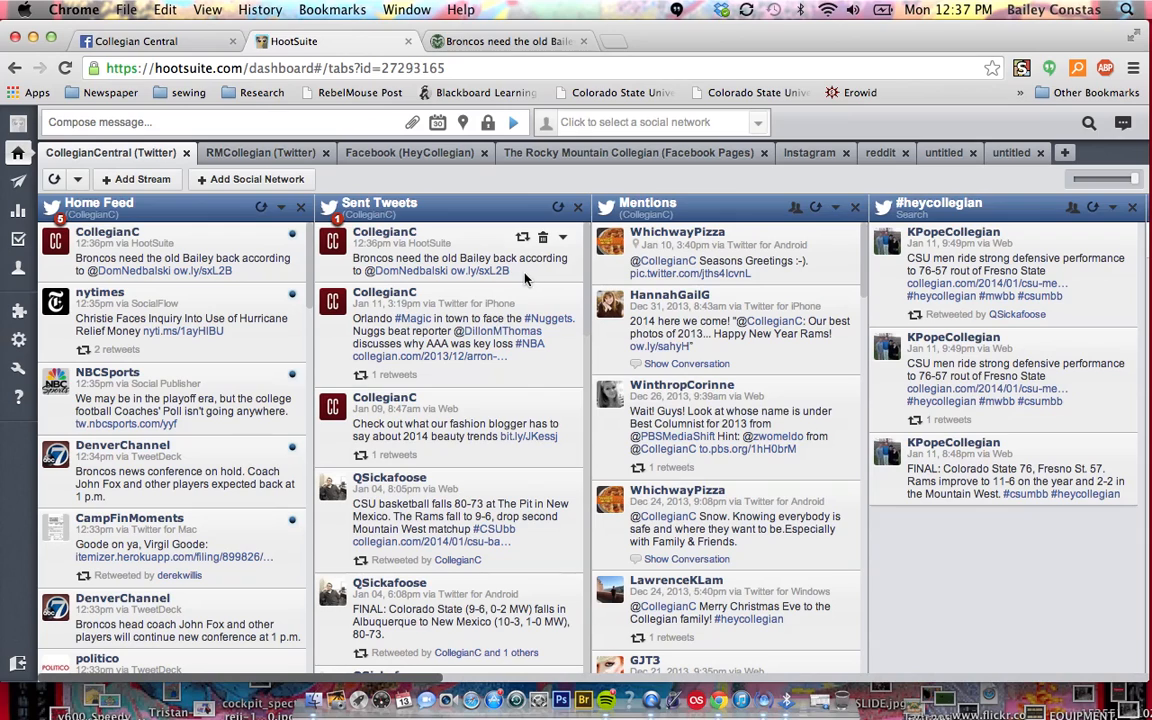
# Copy the text of the newest sent tweet into a new message
pyautogui.moveTo(512, 271); pyautogui.dragTo(353, 258)
pyautogui.press('super+c')
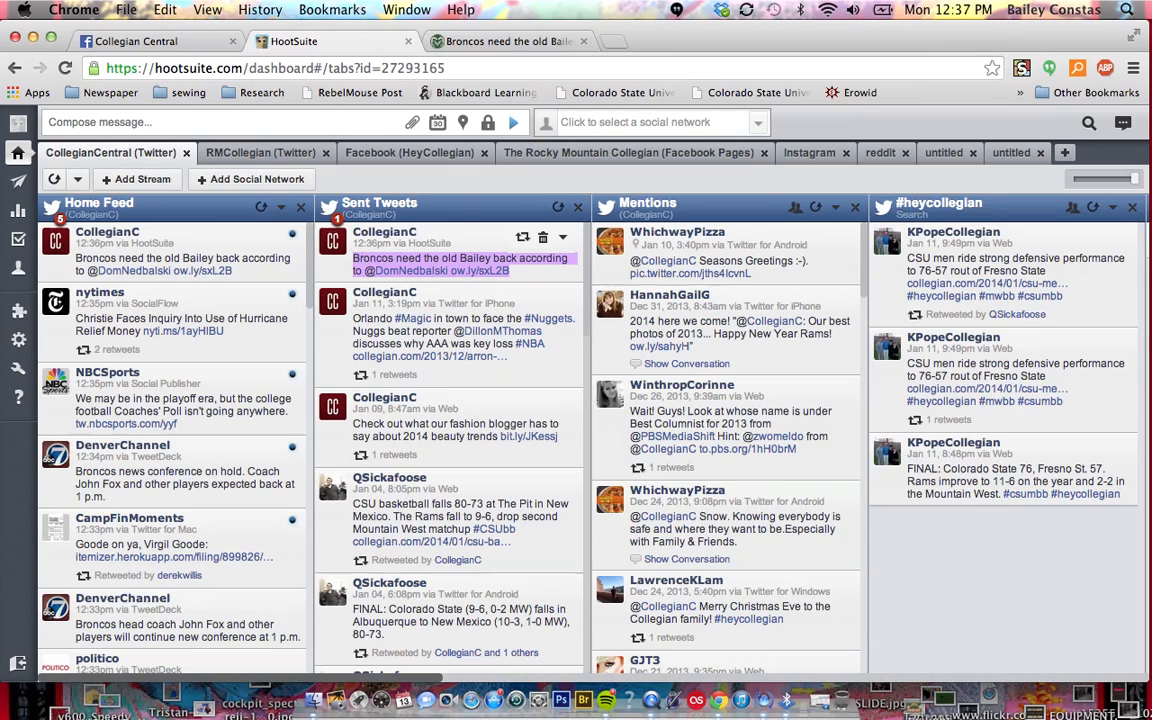
pyautogui.click(116, 120)
pyautogui.press('super+v')
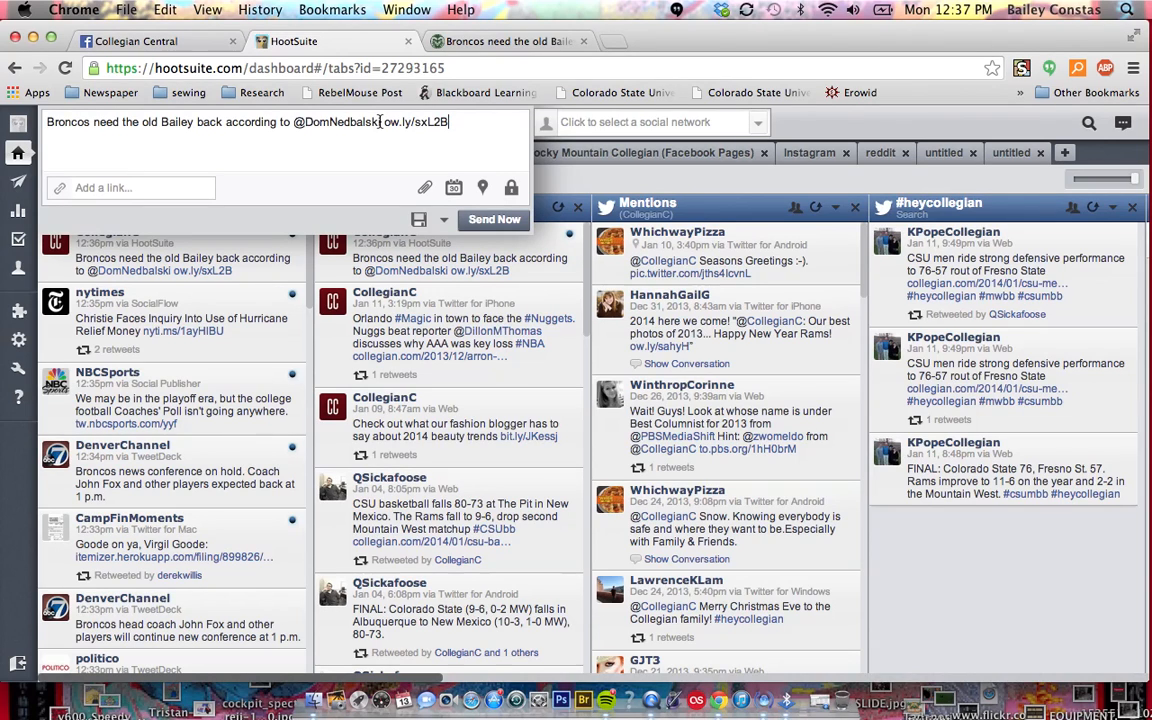
# Replace the author's Twitter handle in the message with the author's first and last name, without the @ sign
pyautogui.click(297, 121)
pyautogui.press('BackSpace')
pyautogui.press('Right')
pyautogui.press('Right')
pyautogui.press('Left')
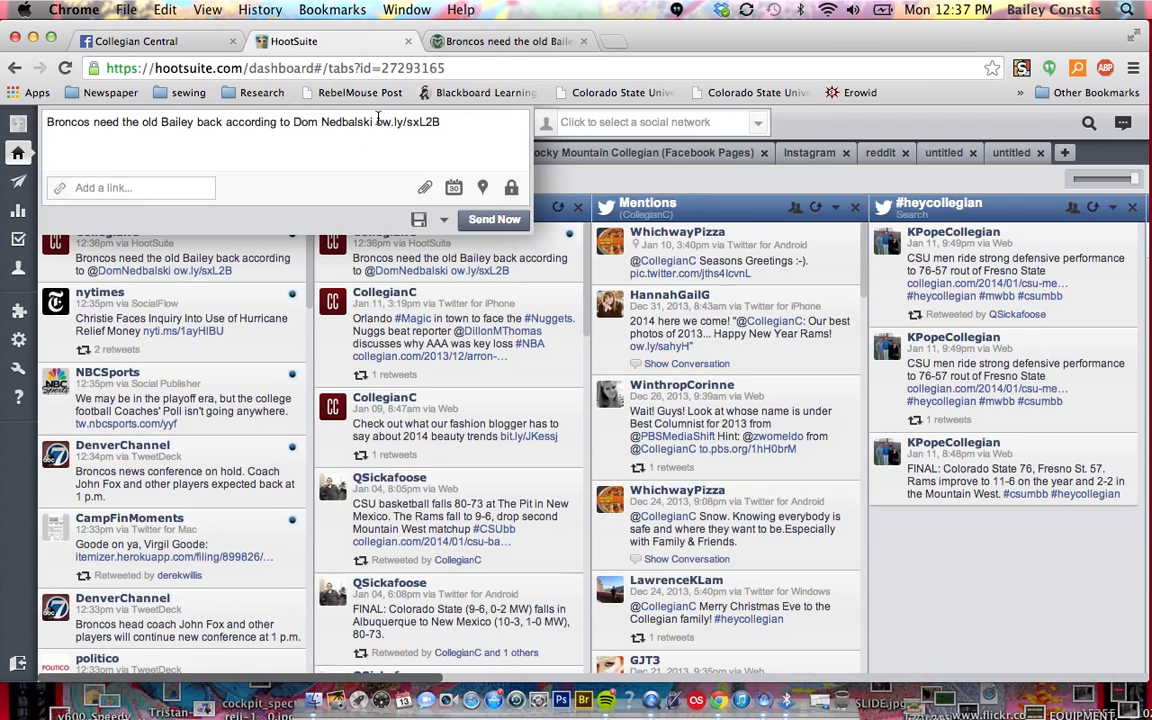
# Select the Collegian Central Facebook page as the account that posts the message
pyautogui.click(447, 122)
pyautogui.moveTo(399, 123); pyautogui.dragTo(377, 123)
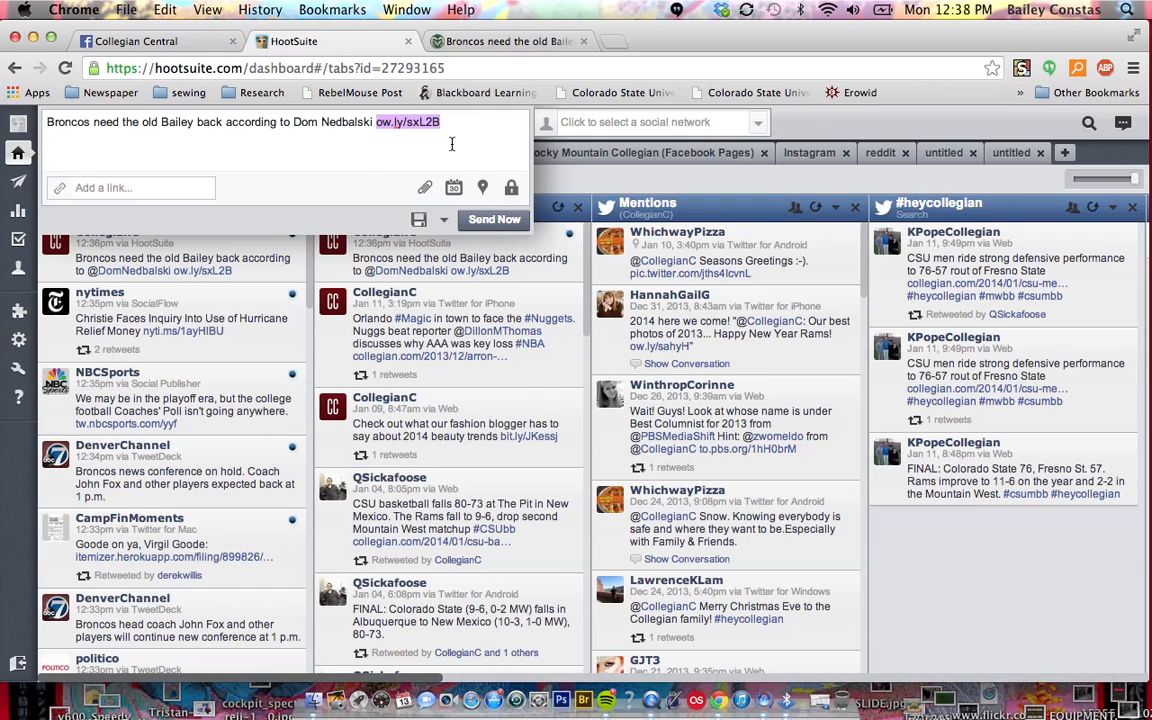
pyautogui.click(645, 122)
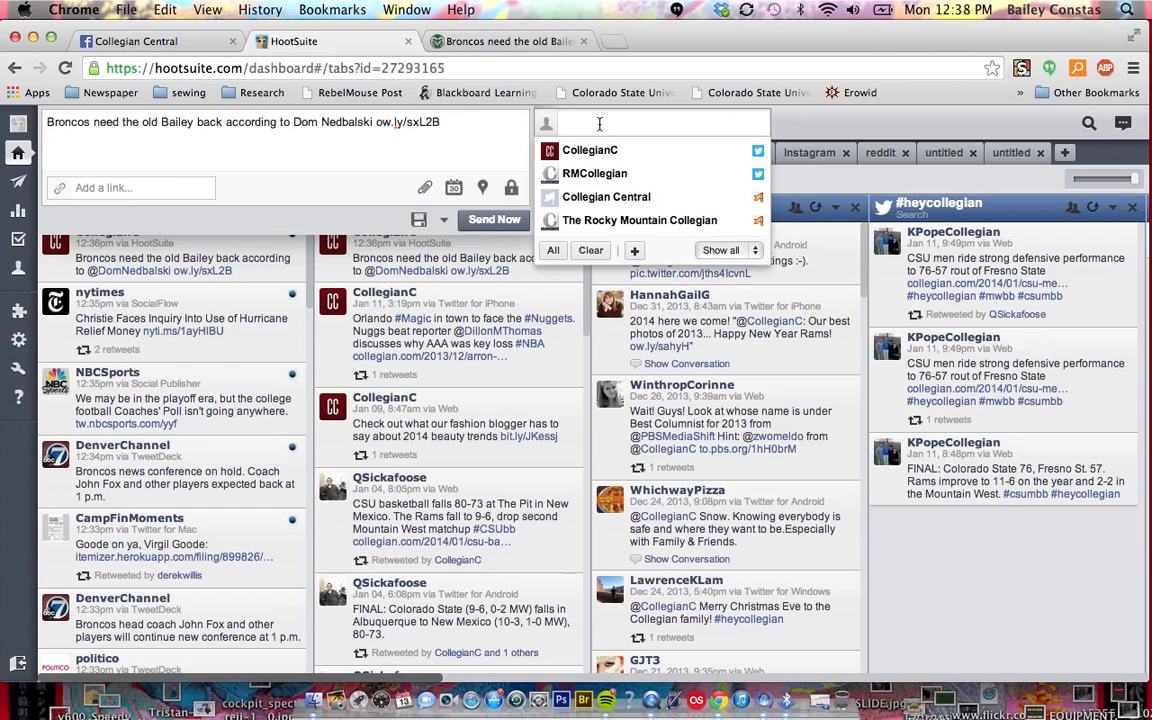
pyautogui.click(600, 198)
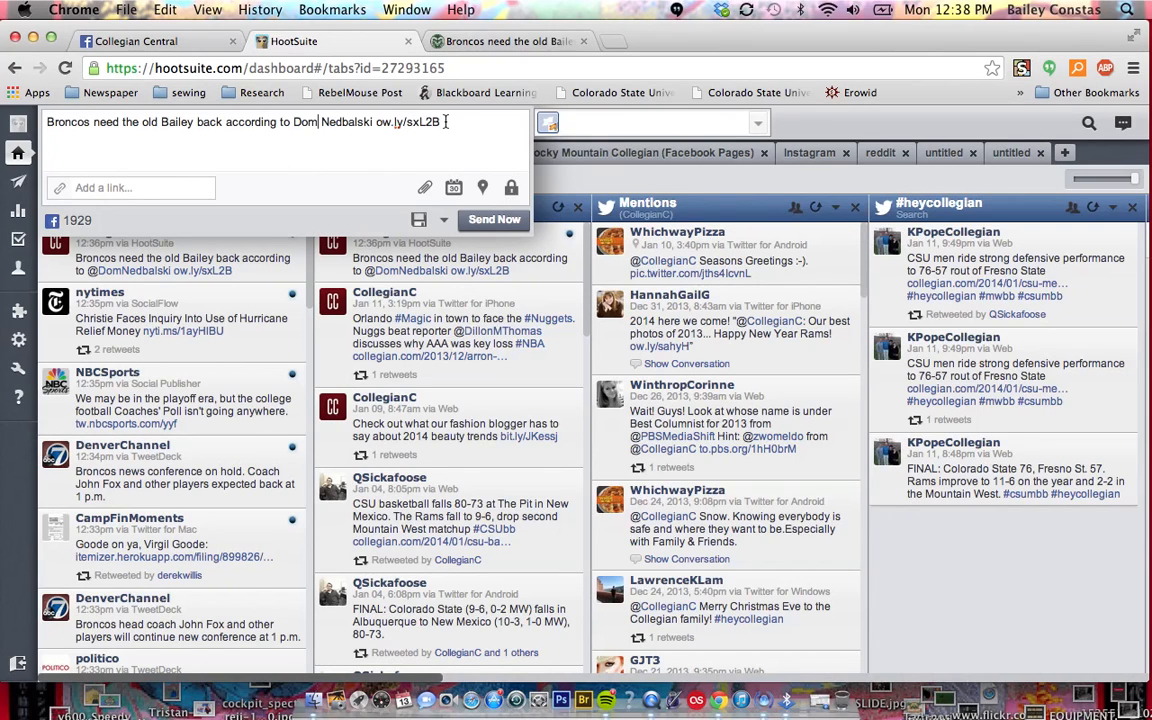
# Replace the shortened link with the full Broncos article URL to attach its preview, and delete the URL text from the message
pyautogui.moveTo(446, 121); pyautogui.dragTo(377, 121)
pyautogui.press('BackSpace')
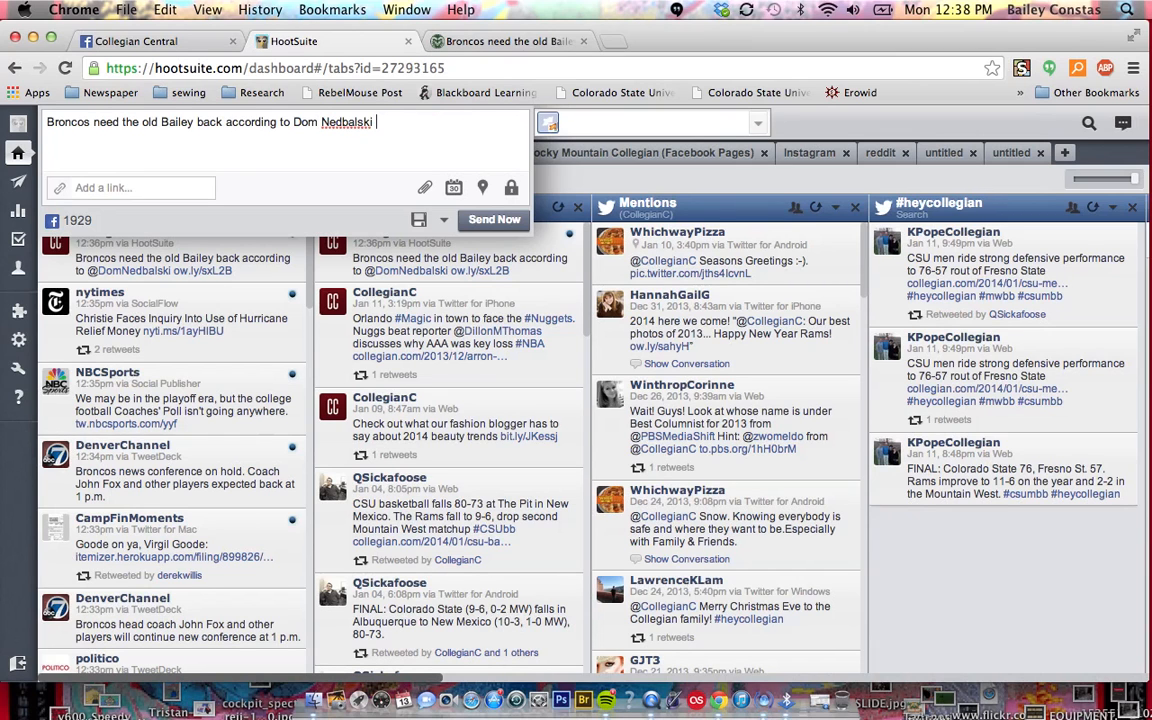
pyautogui.click(470, 41)
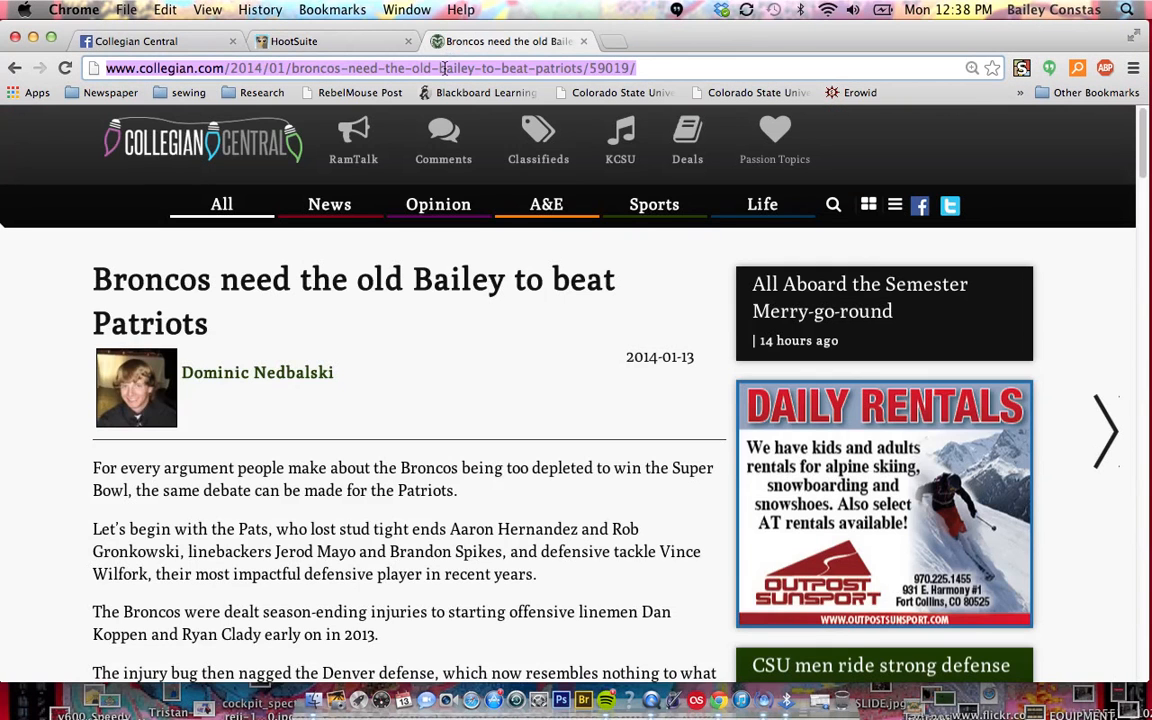
pyautogui.click(336, 43)
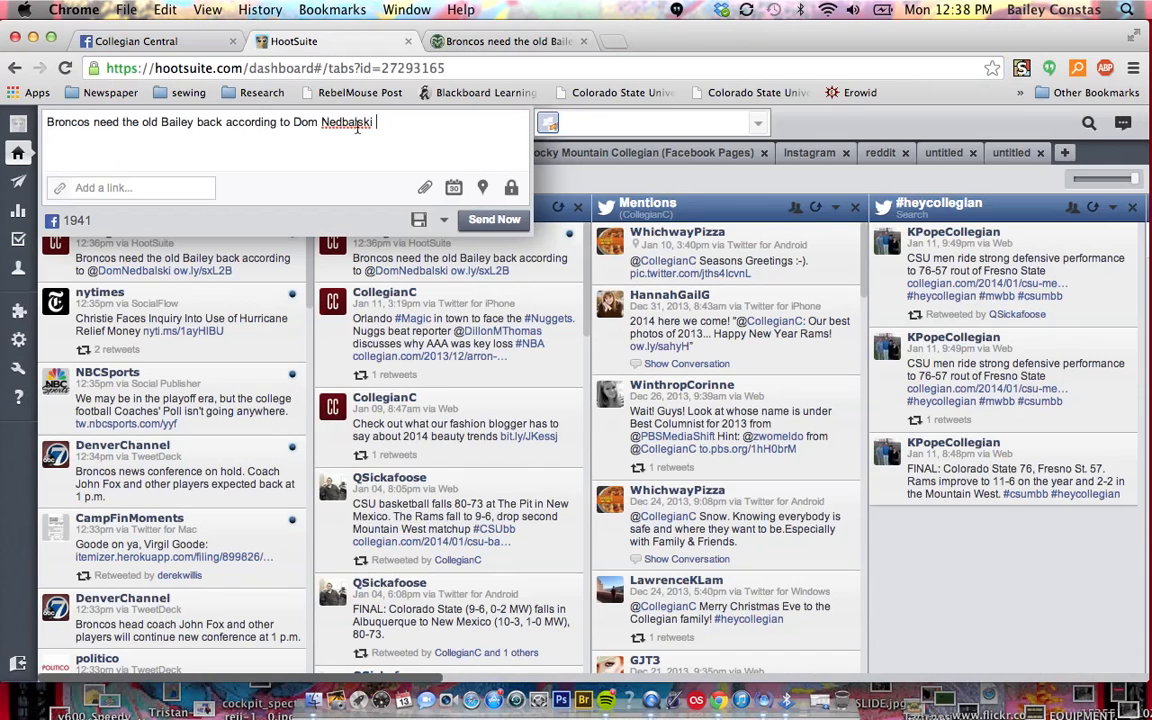
pyautogui.click(412, 124)
pyautogui.press('super+v')
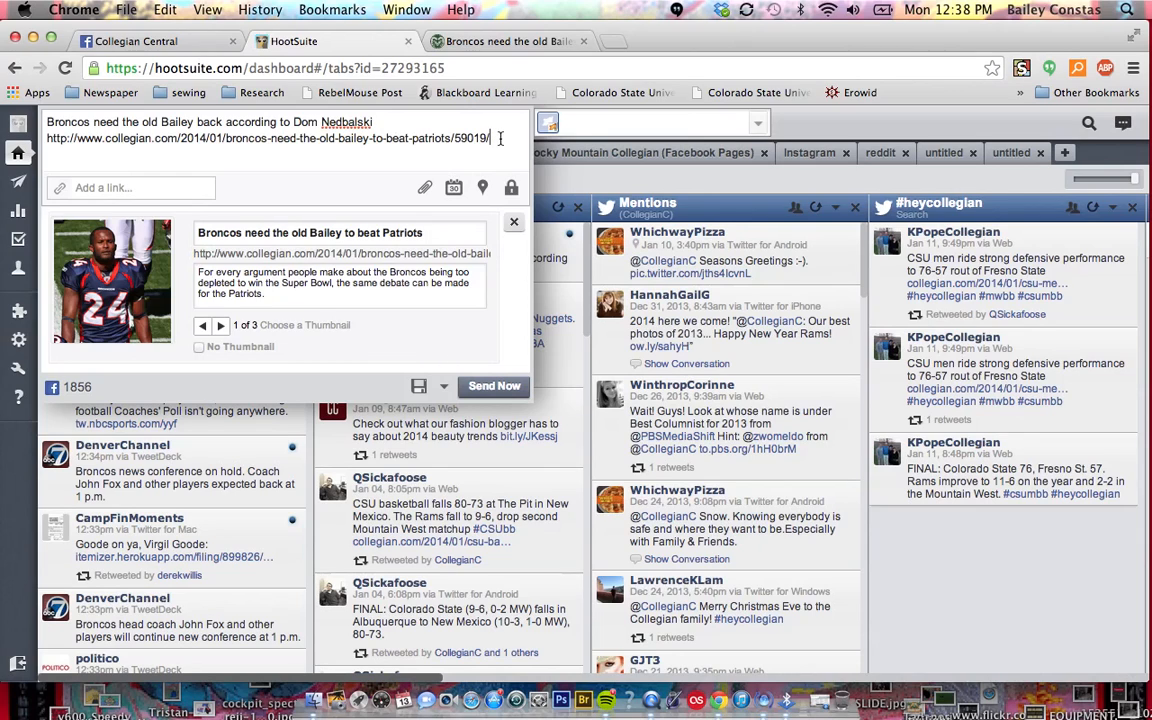
pyautogui.moveTo(500, 138); pyautogui.dragTo(44, 138)
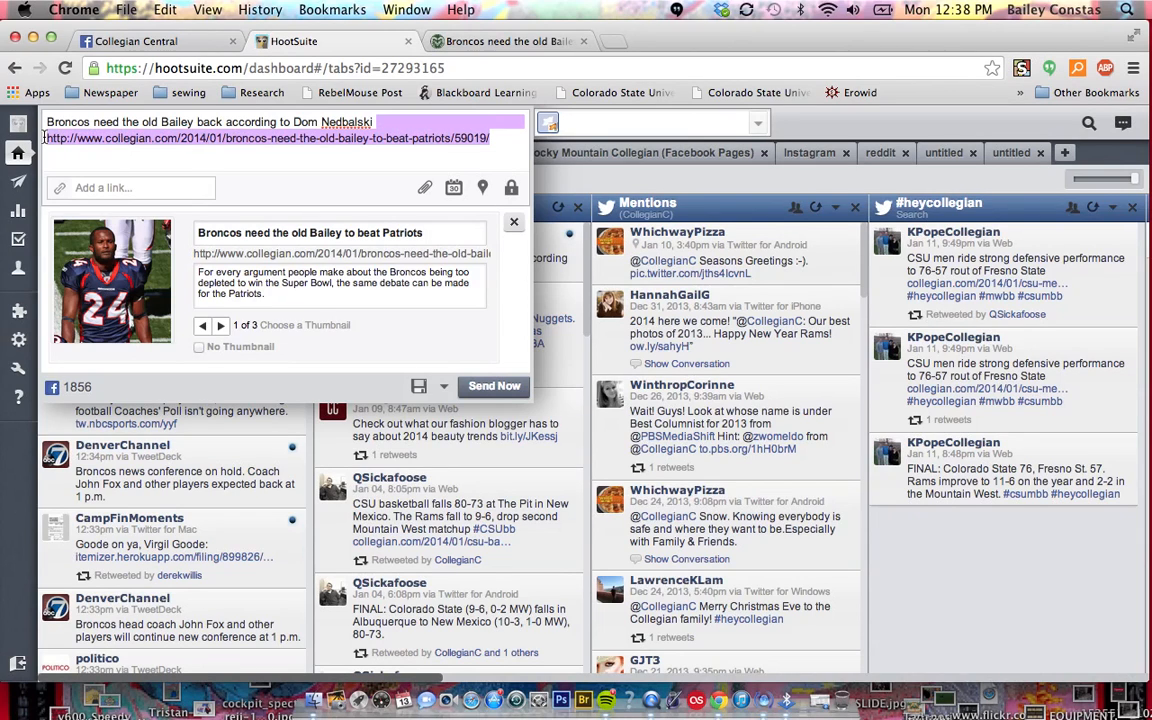
pyautogui.press('BackSpace')
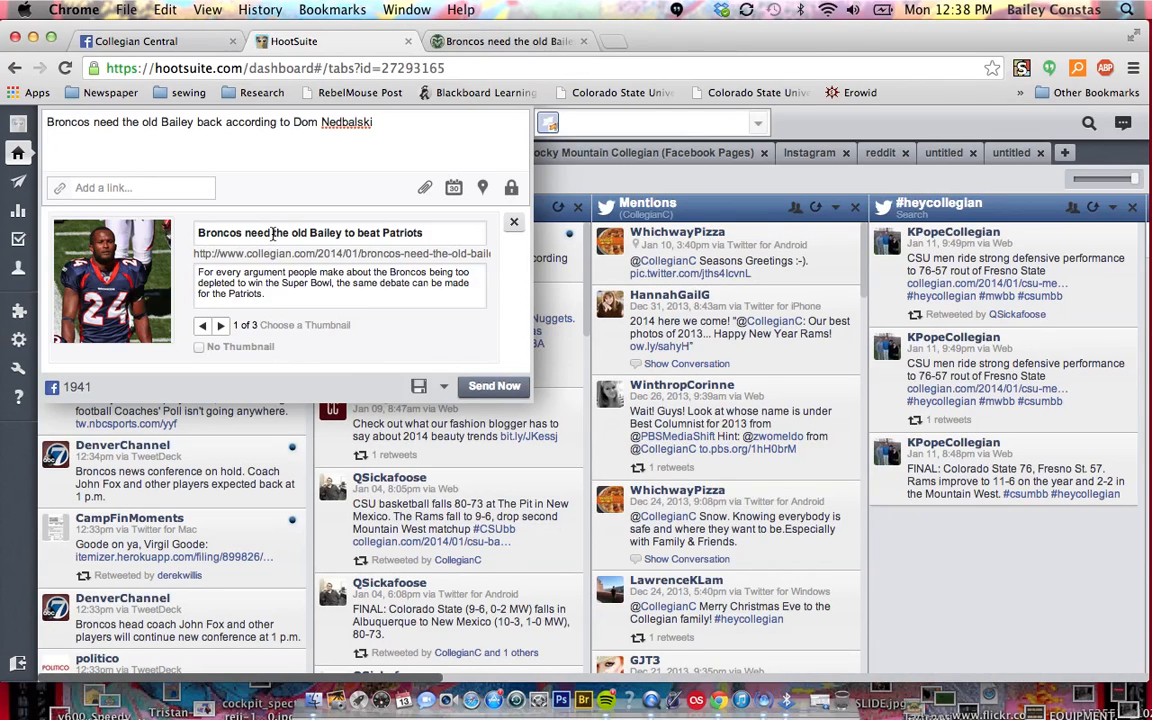
# Try the other thumbnails and the No Thumbnail option for the link preview, and return to the first thumbnail
pyautogui.click(219, 326)
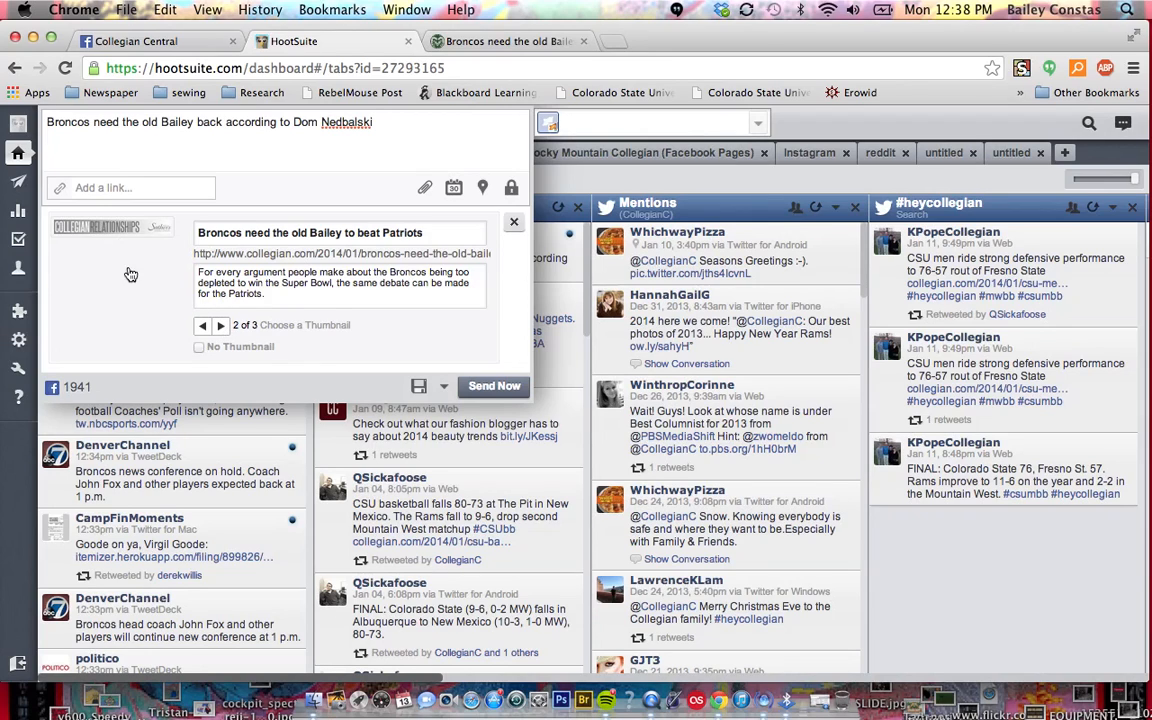
pyautogui.click(221, 326)
pyautogui.click(204, 327)
pyautogui.click(198, 348)
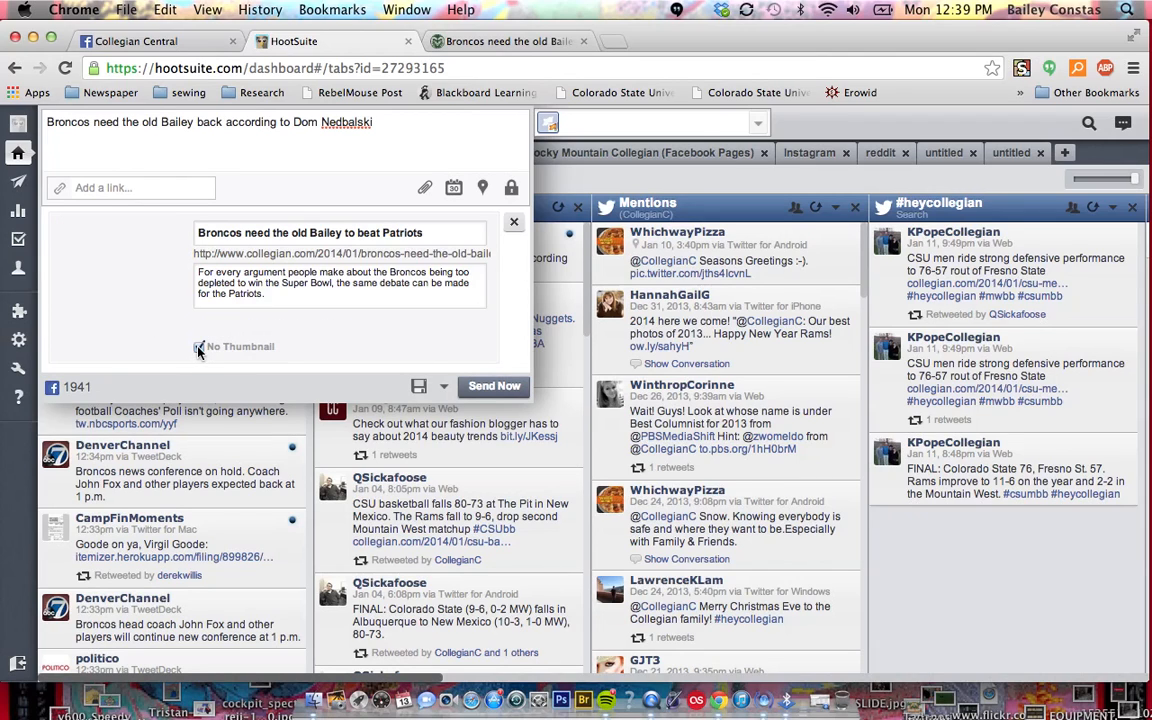
pyautogui.click(198, 348)
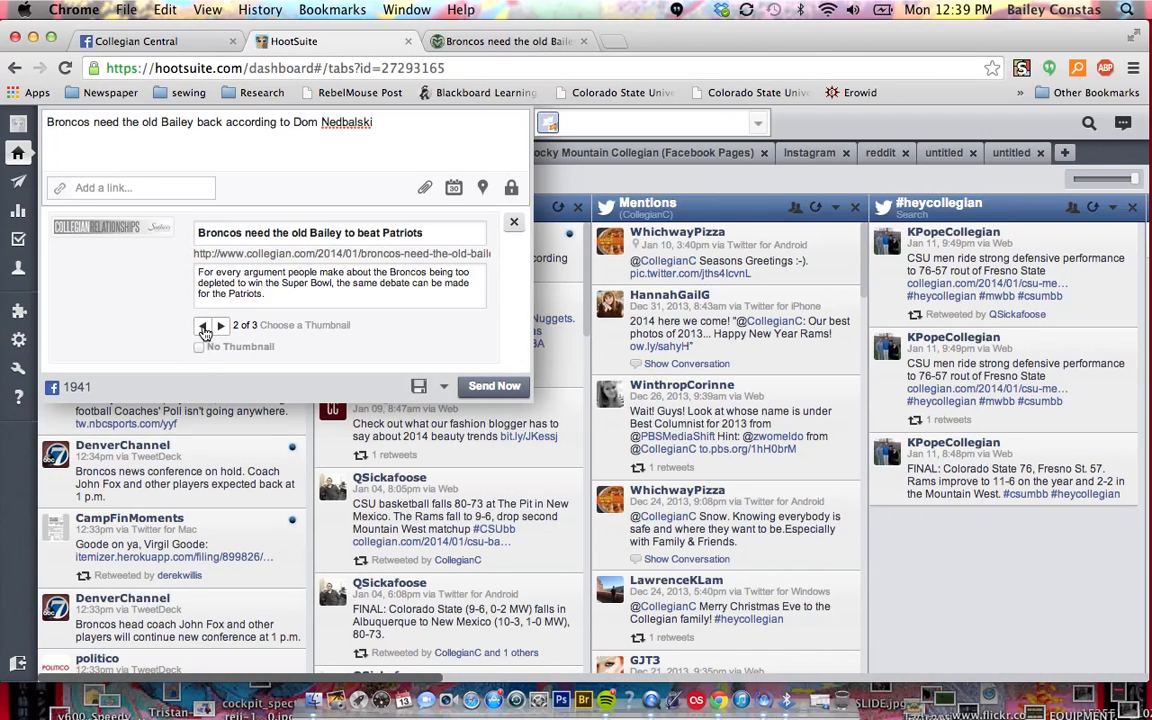
pyautogui.click(203, 327)
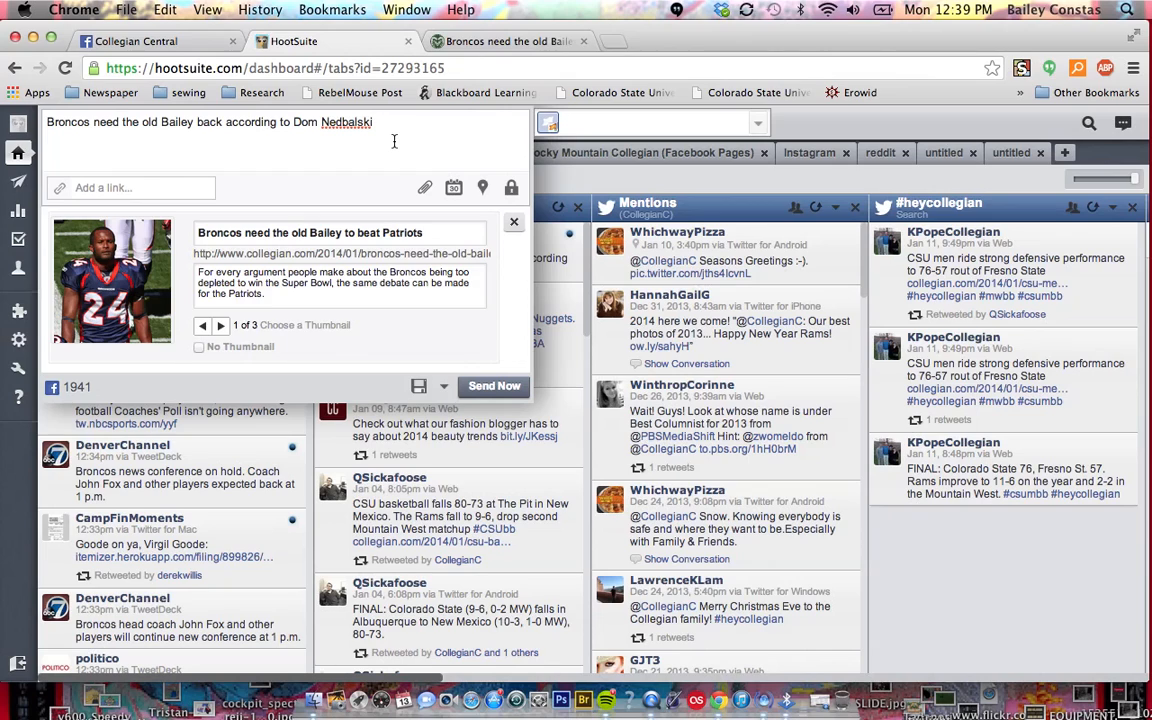
# Schedule the Collegian Central message for 2014-01-13 at 1:00 PM
pyautogui.click(462, 197)
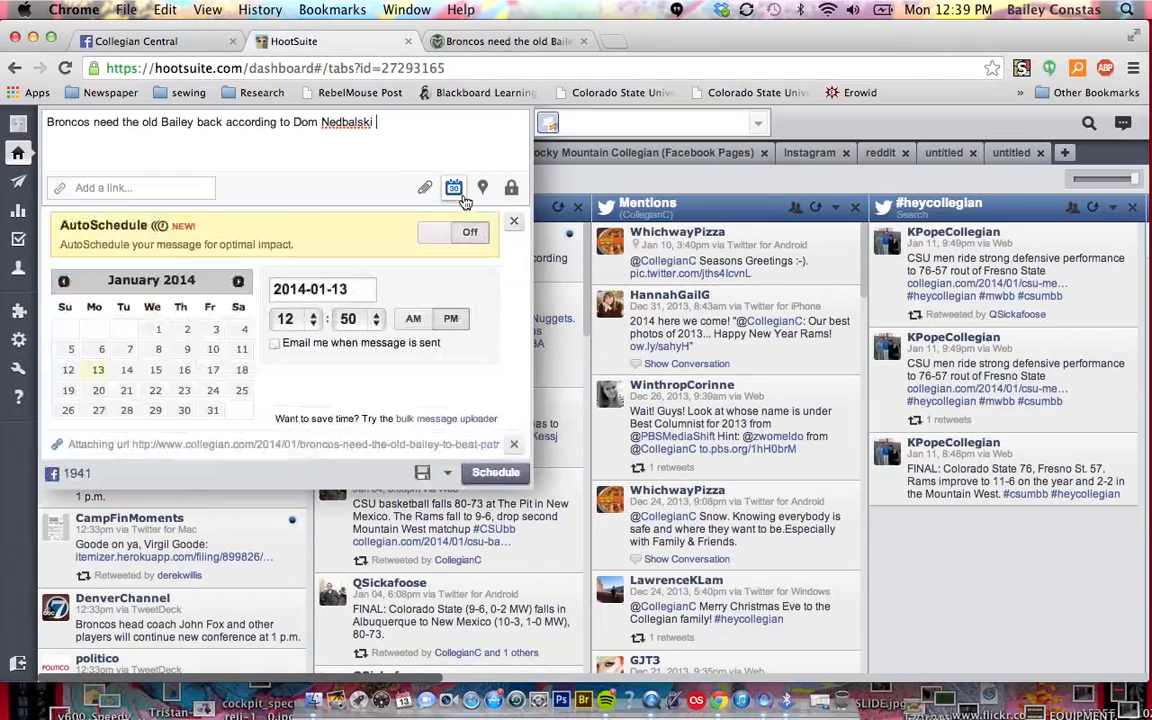
pyautogui.click(313, 320)
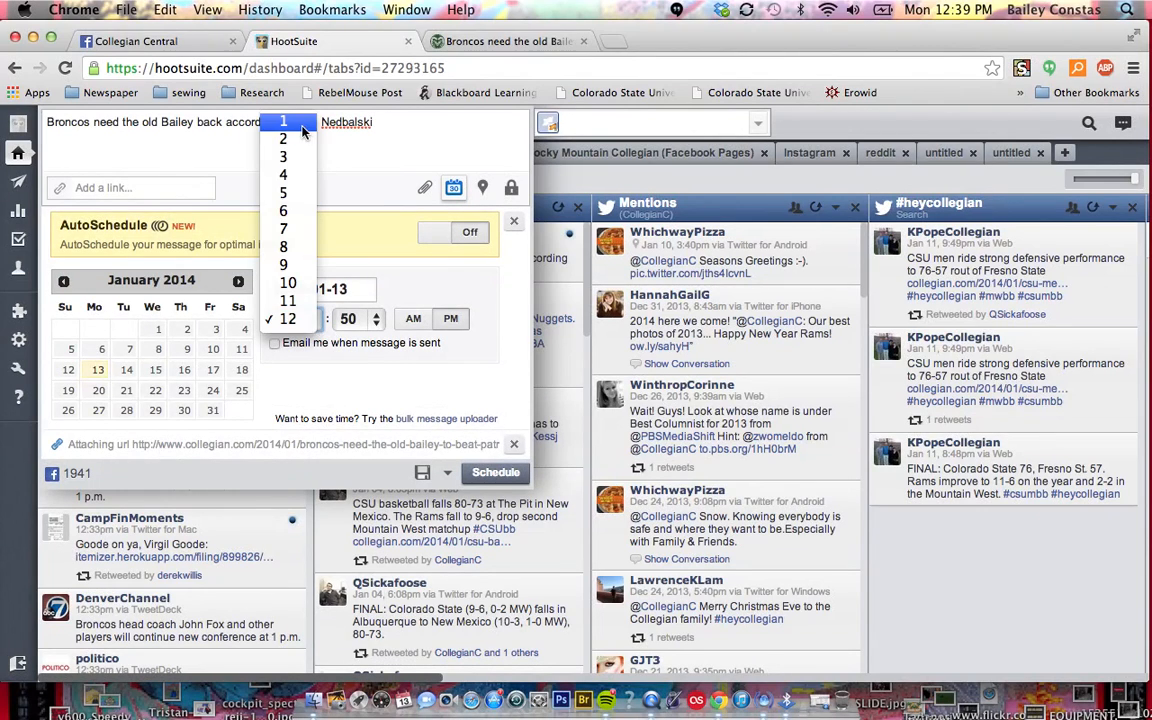
pyautogui.click(275, 121)
pyautogui.click(357, 322)
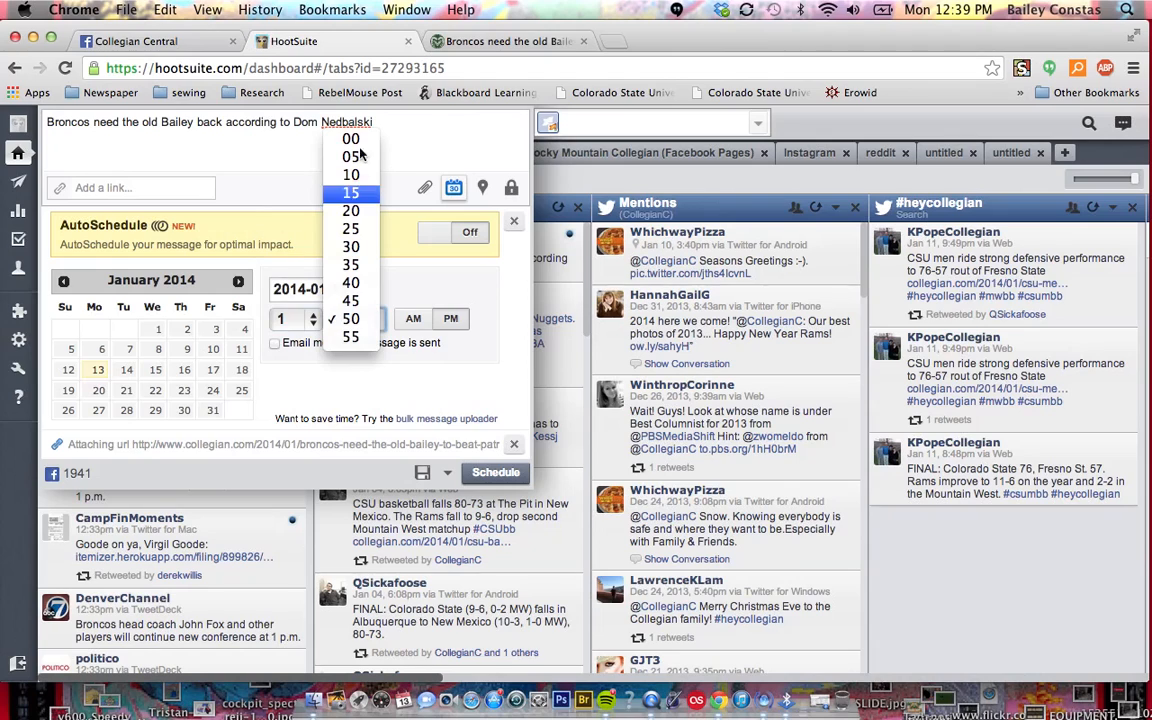
pyautogui.click(412, 319)
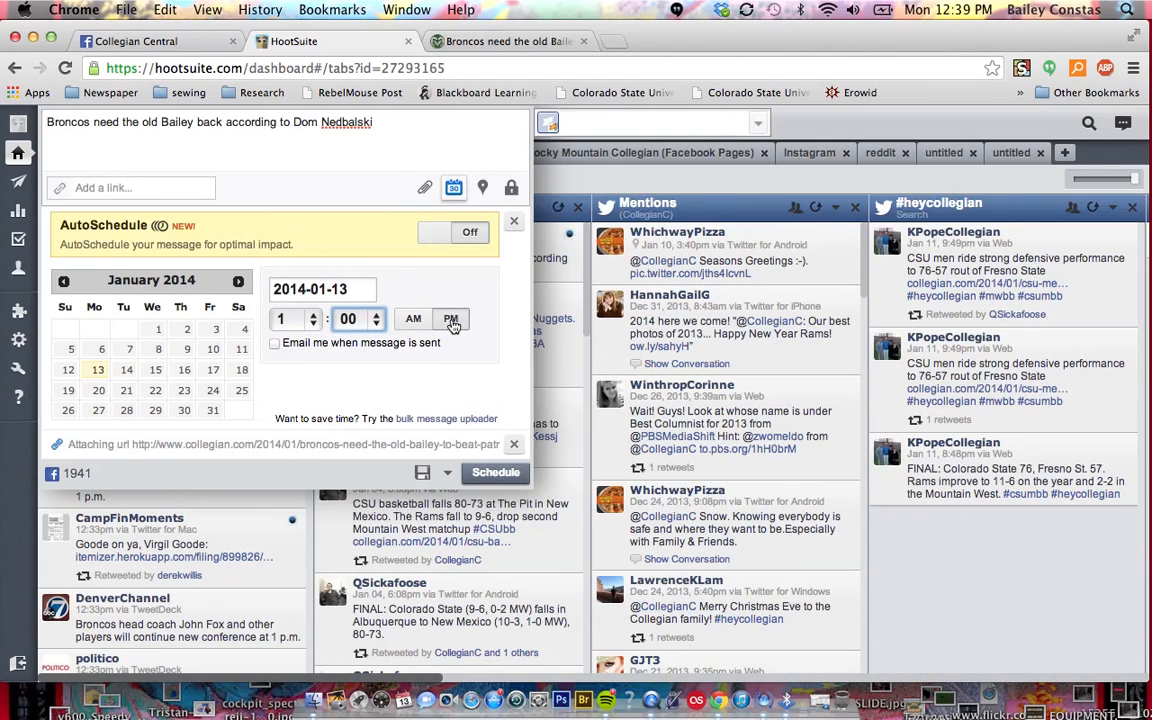
pyautogui.click(480, 477)
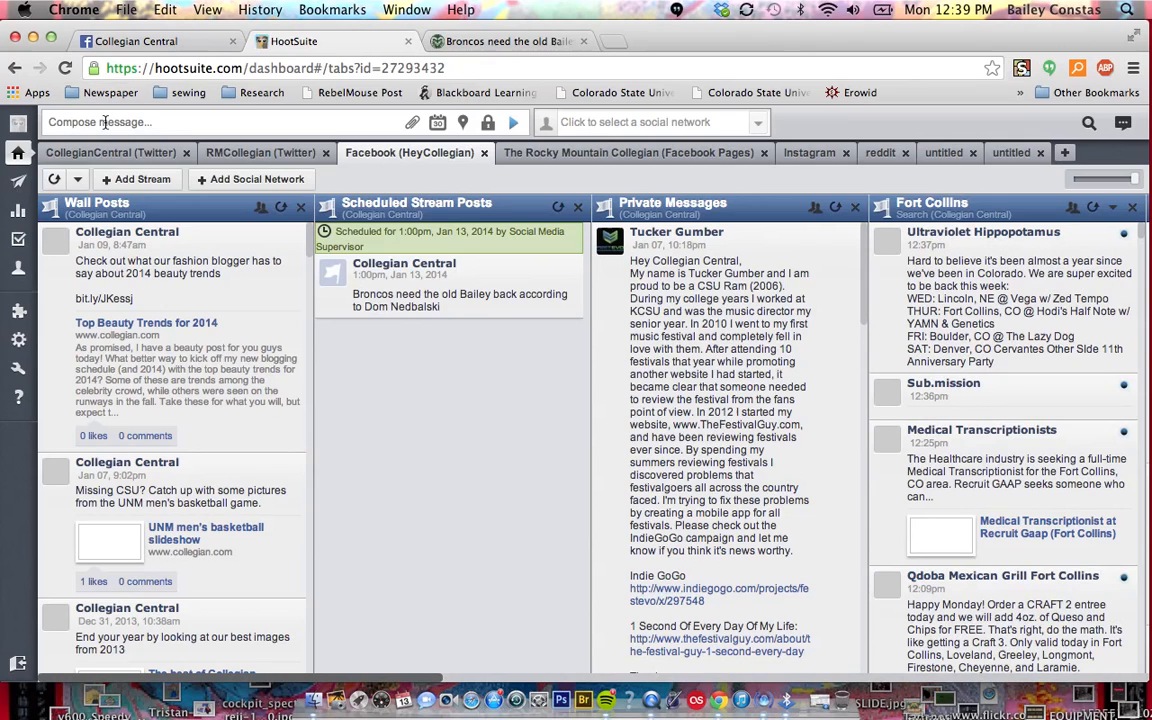
# Start a new message and select both the CollegianC Twitter profile and the Collegian Central Facebook page as its accounts
pyautogui.click(105, 122)
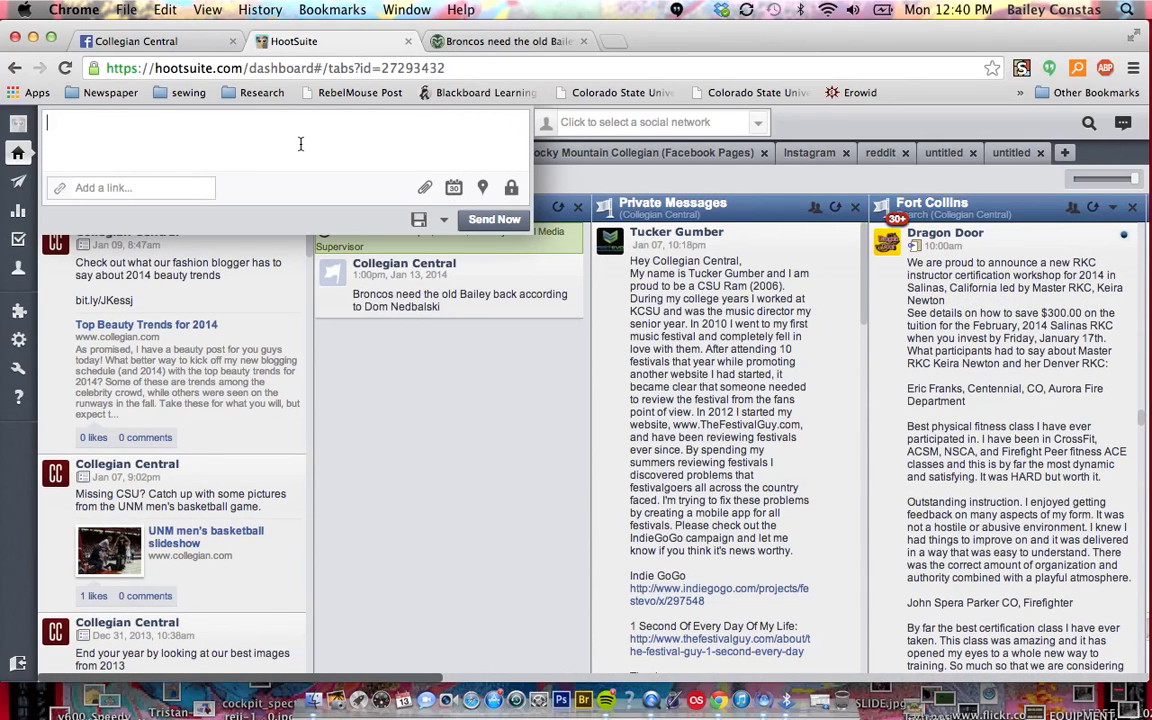
pyautogui.click(566, 122)
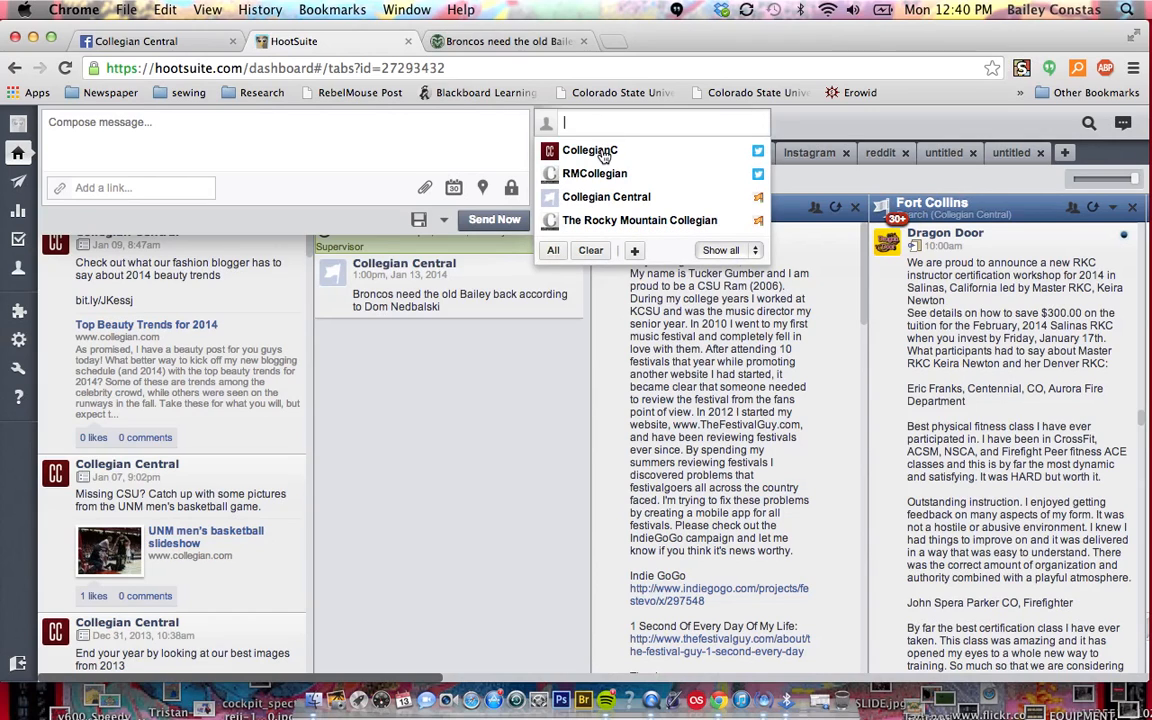
pyautogui.click(603, 152)
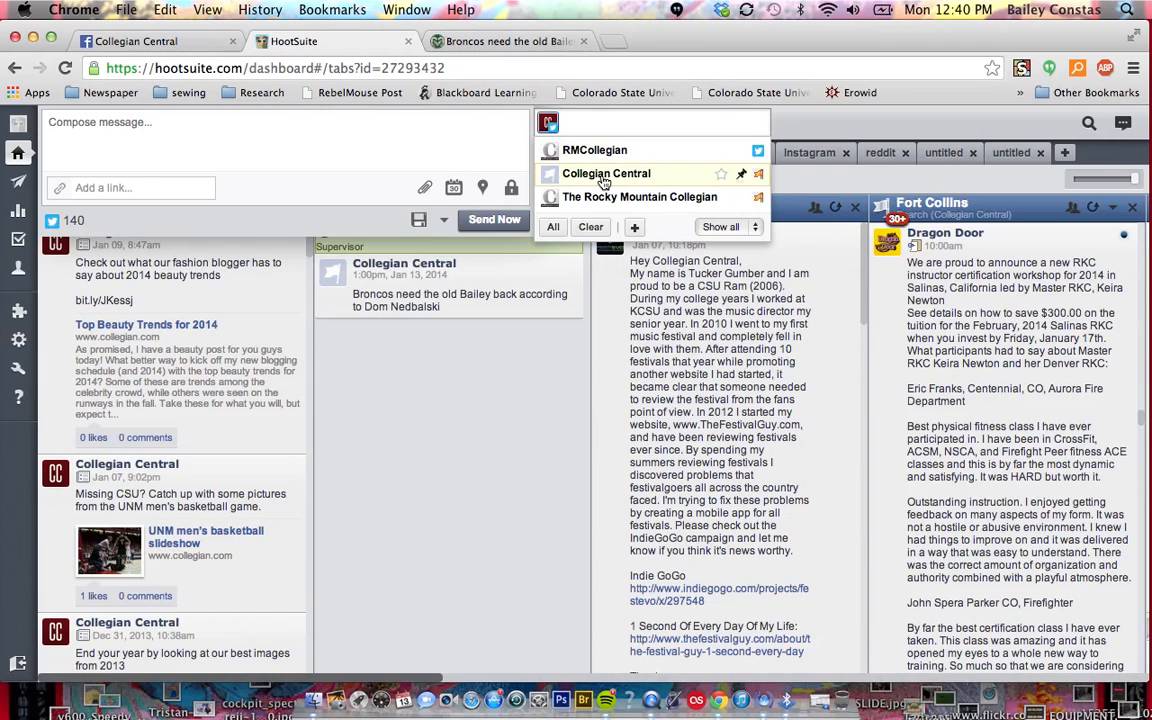
pyautogui.click(604, 174)
# Try the sample text "lakjdsflkjadsfoiu joasdifuaf" in the message, clear it and close the composer
pyautogui.click(172, 126)
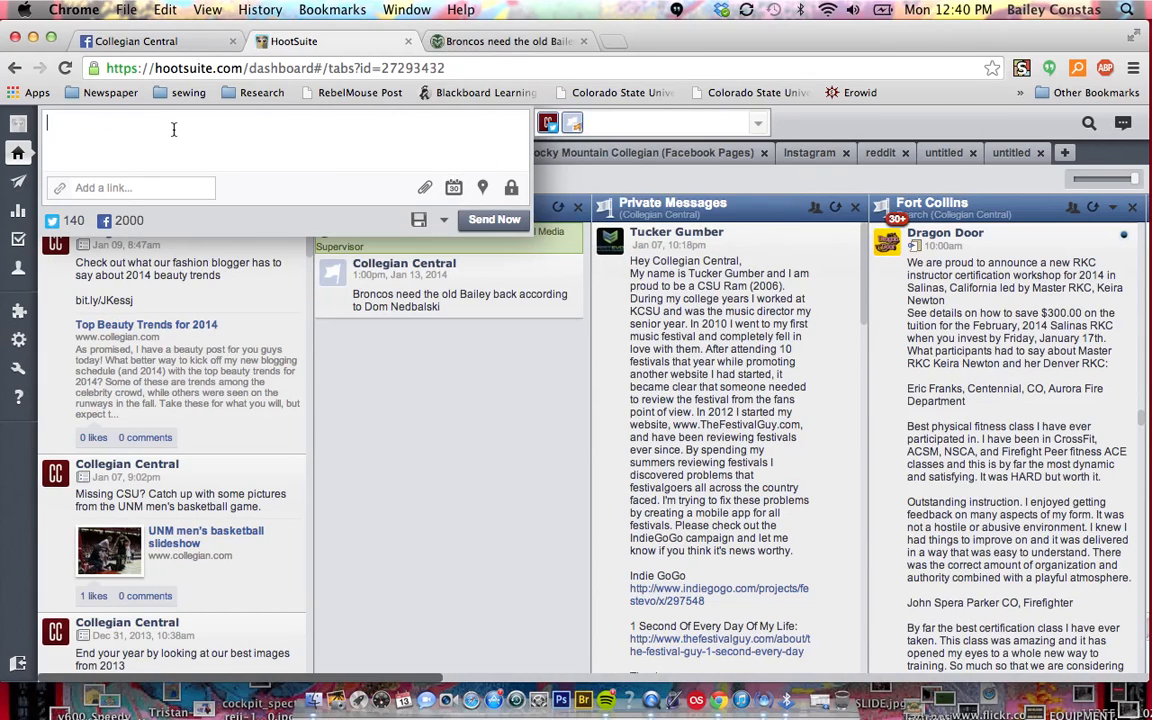
pyautogui.write('lakjdsflkjadsfoiu joasdifuaf')
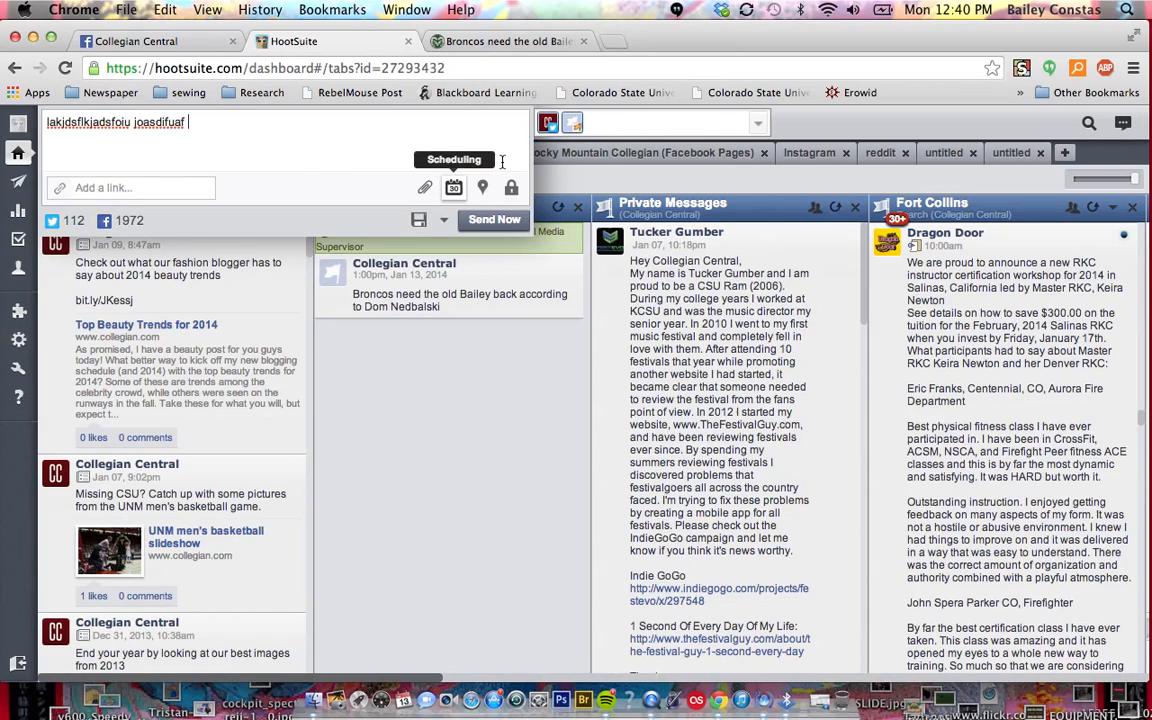
pyautogui.click(555, 124)
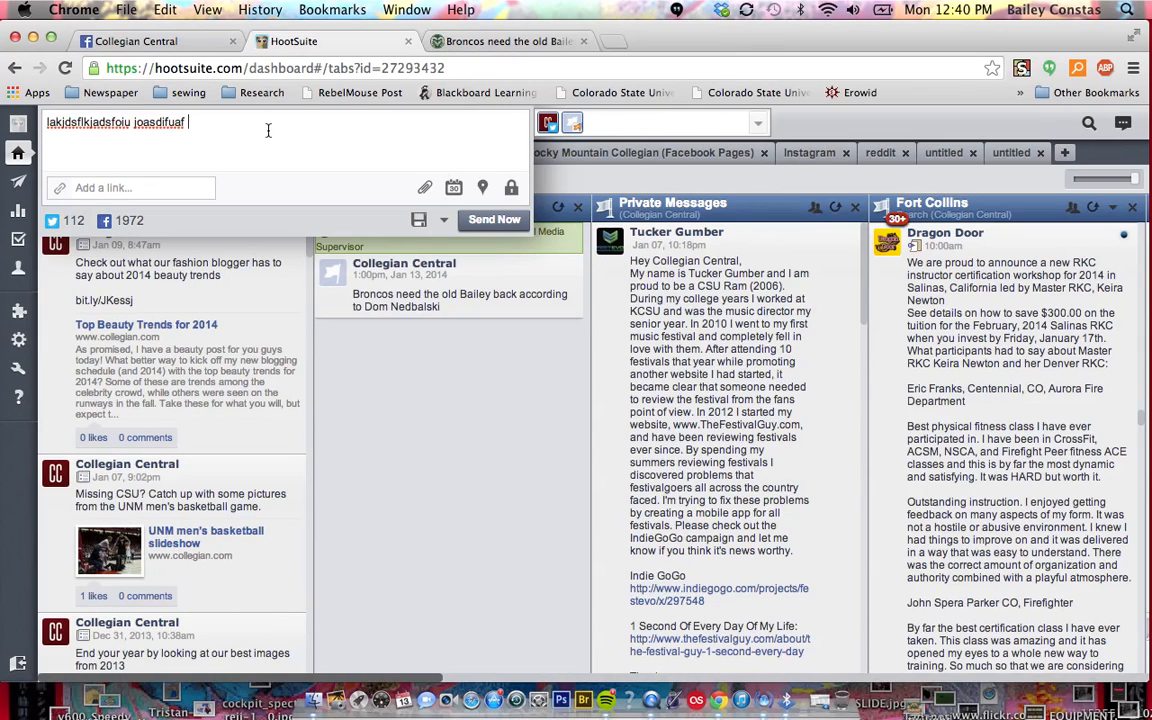
pyautogui.press('super+a')
pyautogui.press('BackSpace')
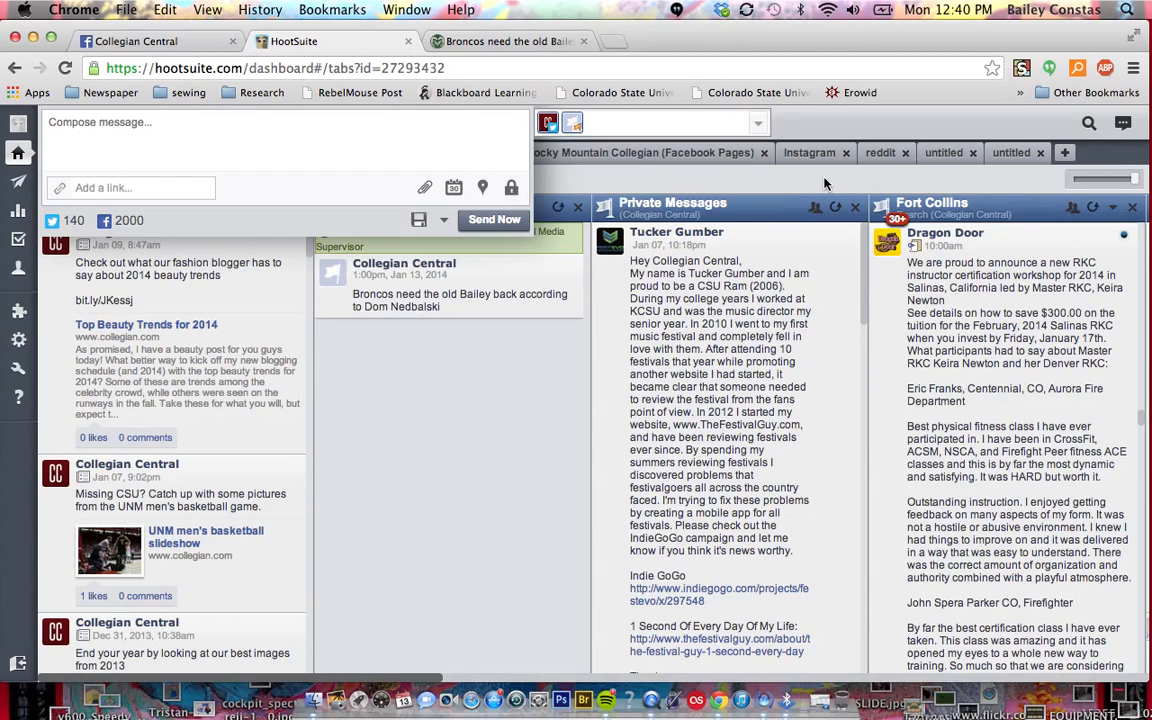
pyautogui.click(408, 525)
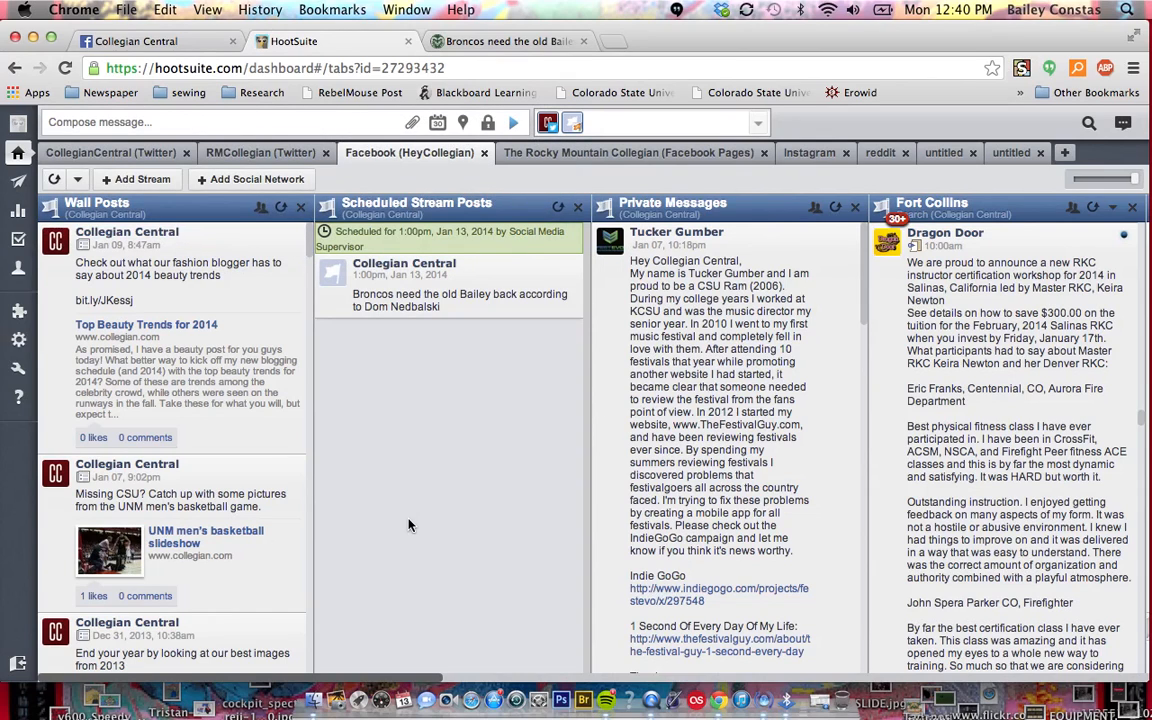